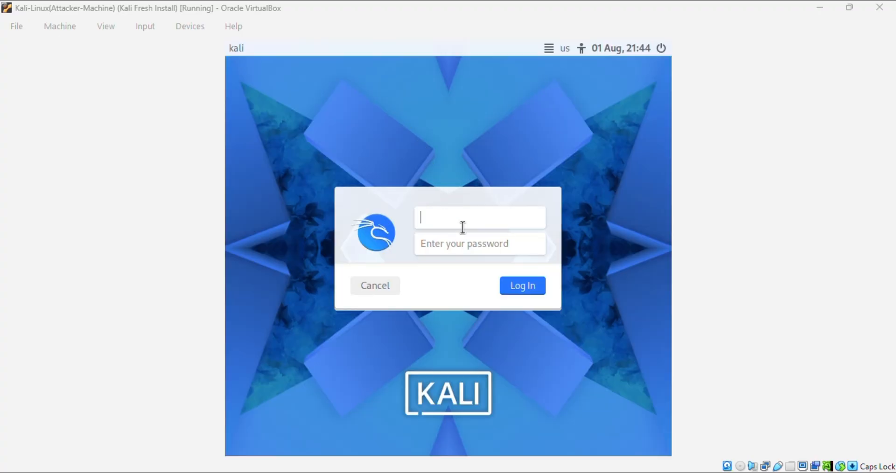
Step: Log in to the Kali desktop with the username and password
click(472, 216)
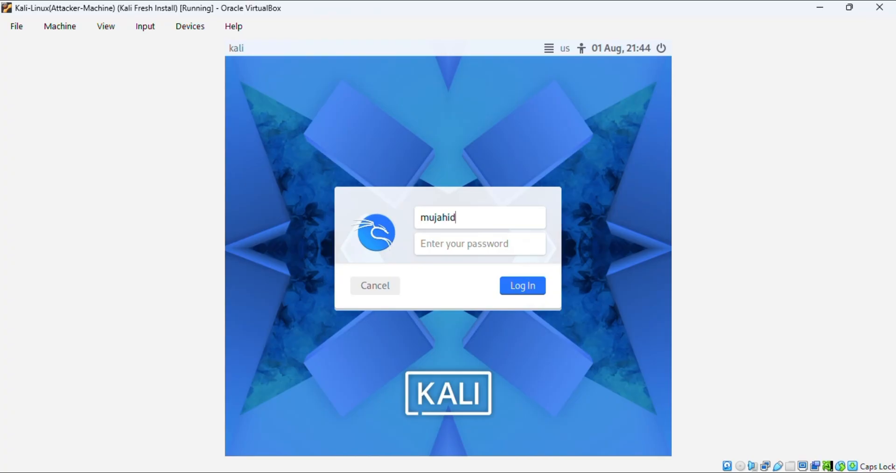
key(Tab)
key(Return)
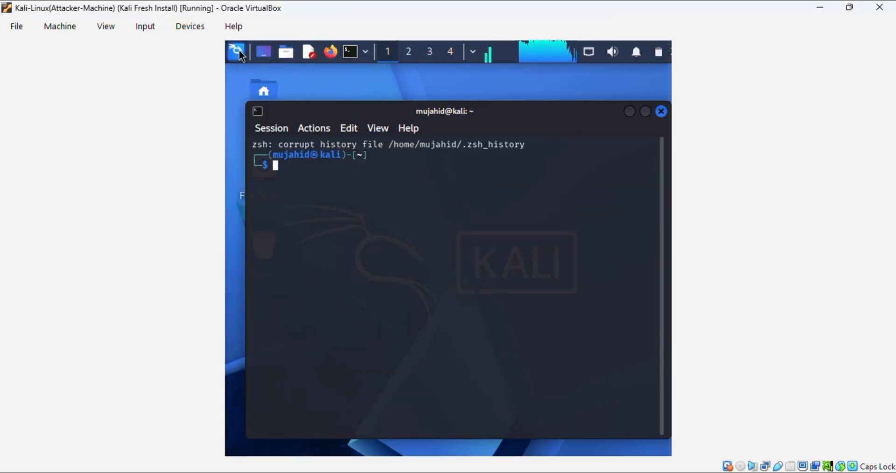
Step: Search the Kali menu for 'nessu', dismiss the empty results, and open a new terminal
click(237, 51)
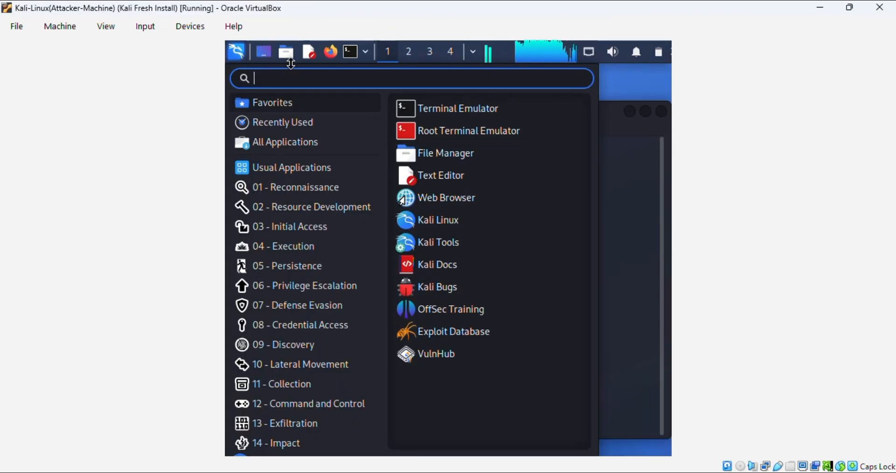
text(nessus)
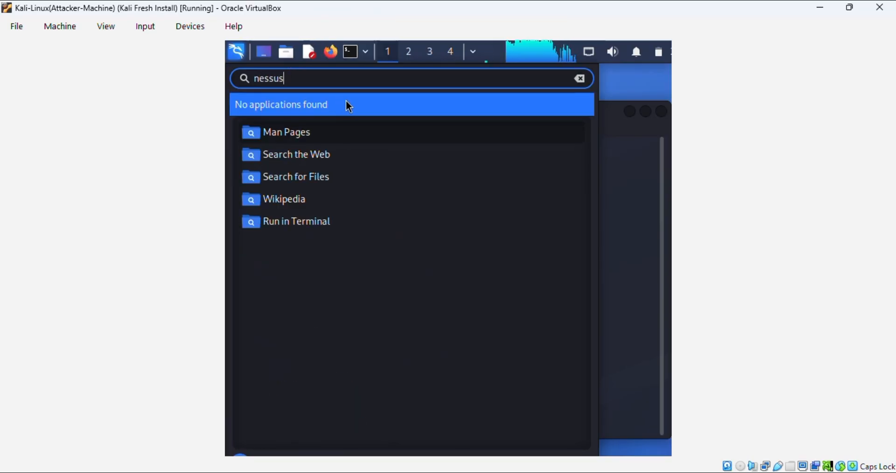
click(346, 100)
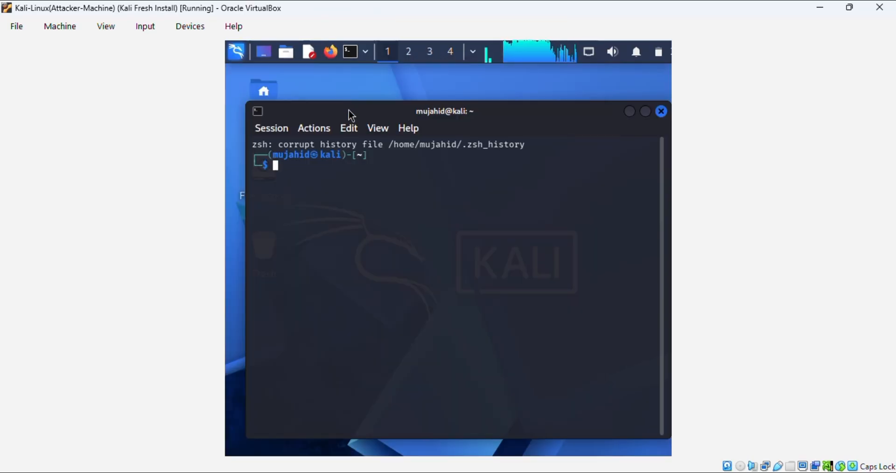
key(ctrl+alt+t)
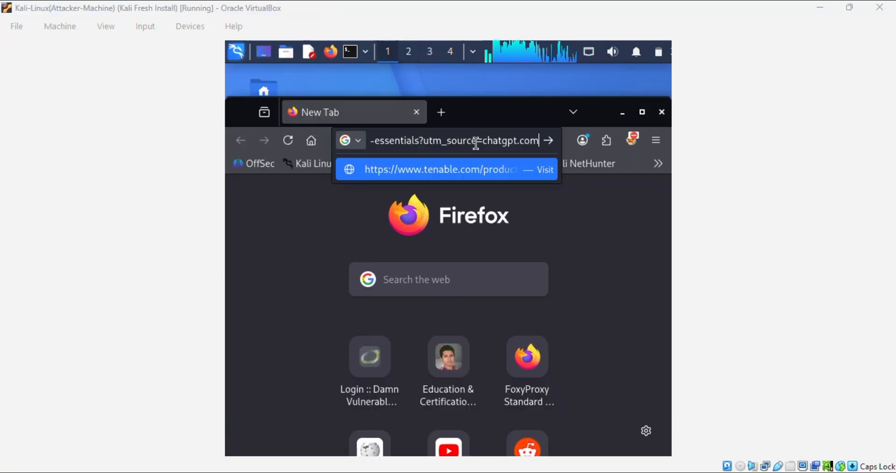
Step: Load the Tenable Nessus Essentials page in the current Firefox tab
key(Return)
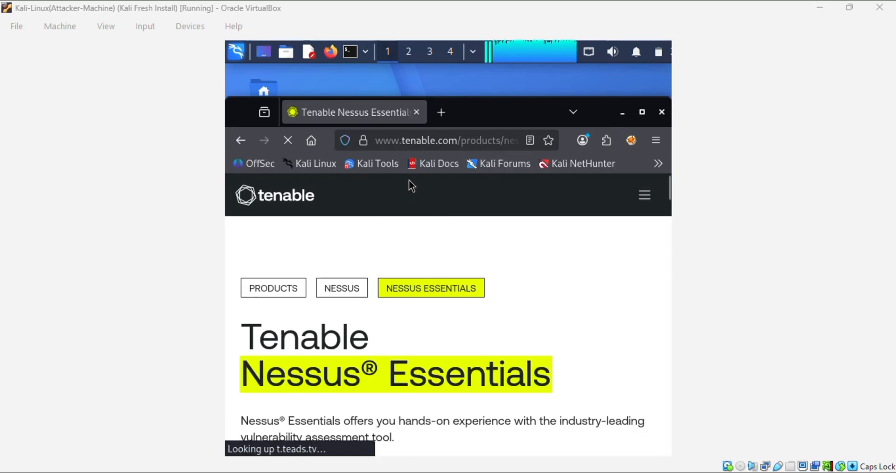
scroll(399, 209, down, 5)
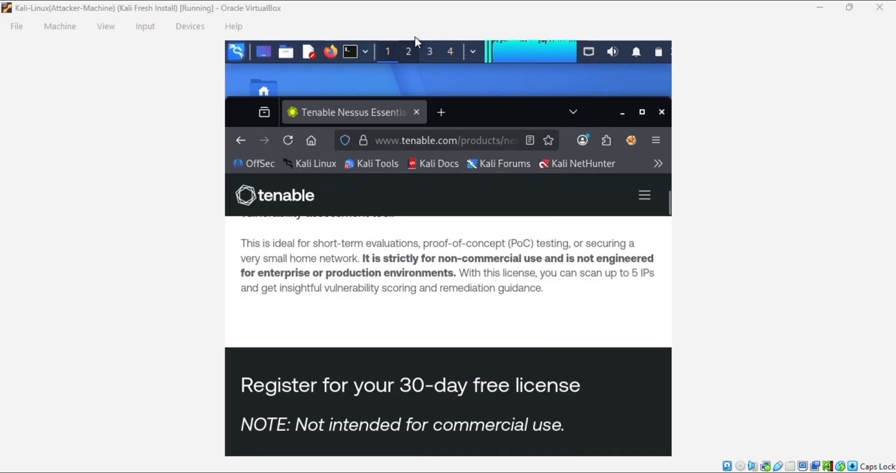
key(ctrl+a)
Step: Open the Nessus Essentials page in a new tab with VirtualBox and Firefox maximized
click(440, 113)
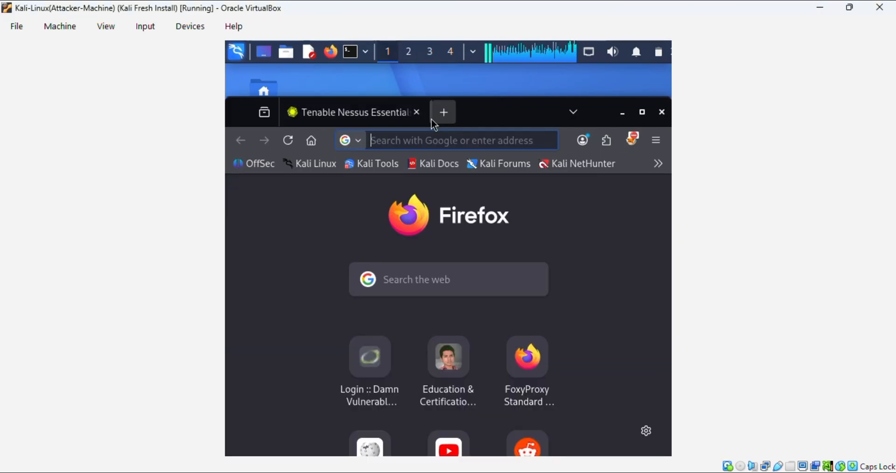
text(https://www.tenable.com/products/nessus/nessus-essentials?utm_source=chatgpt.com)
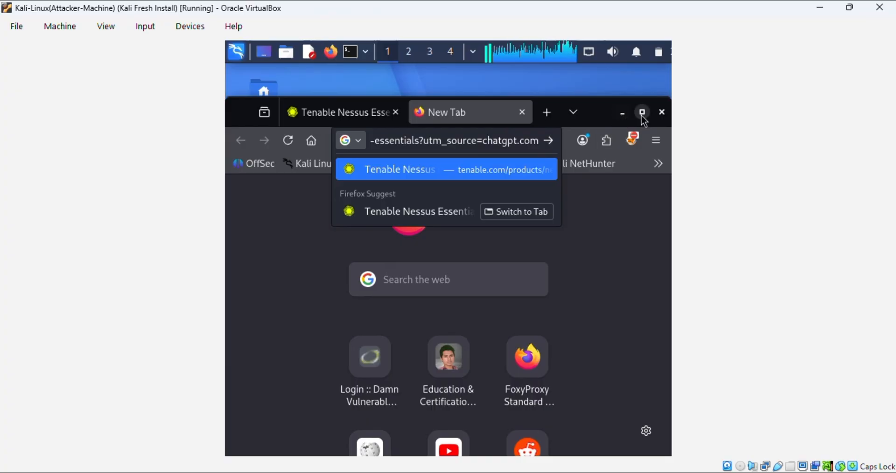
click(850, 7)
click(795, 5)
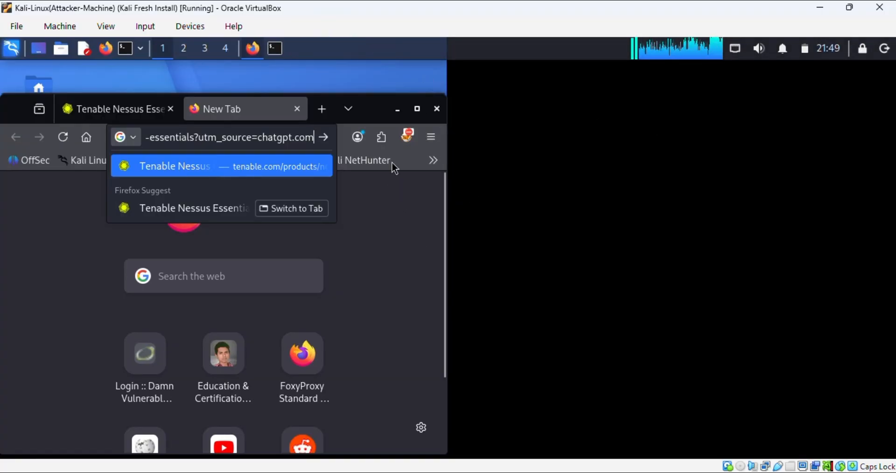
click(417, 113)
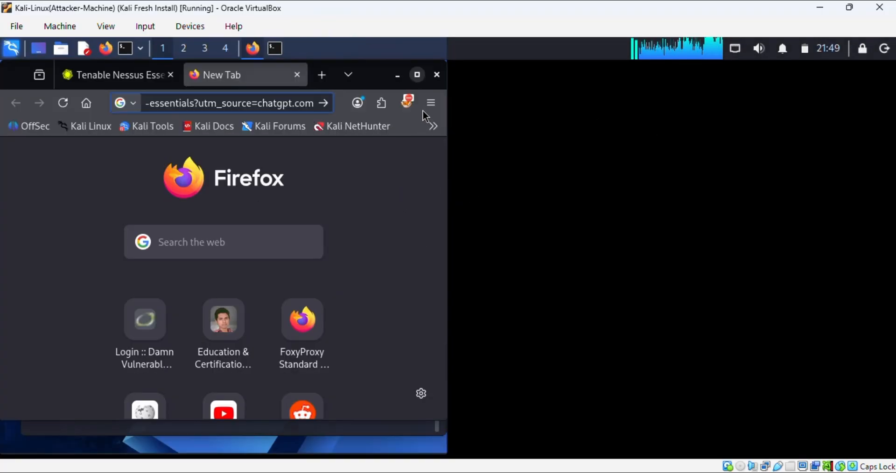
click(418, 112)
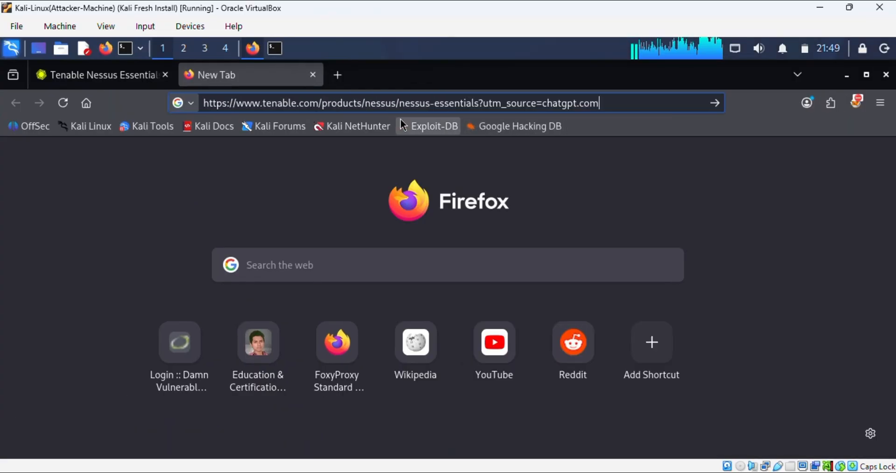
key(Return)
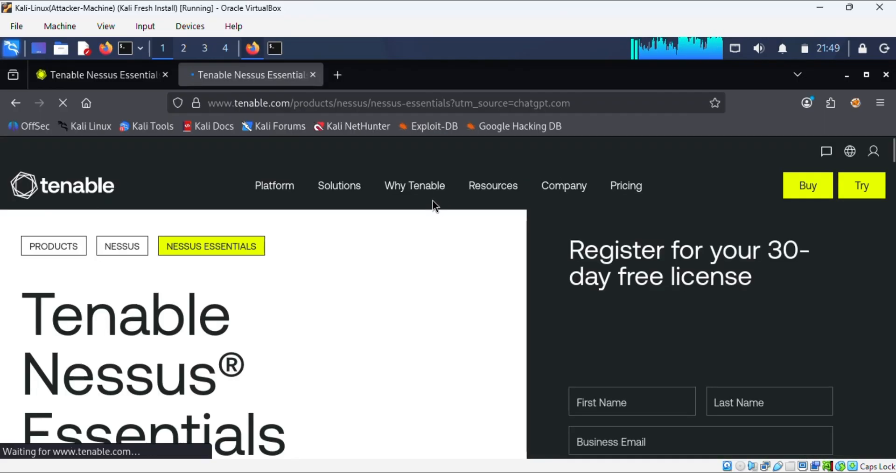
scroll(435, 208, down, 3)
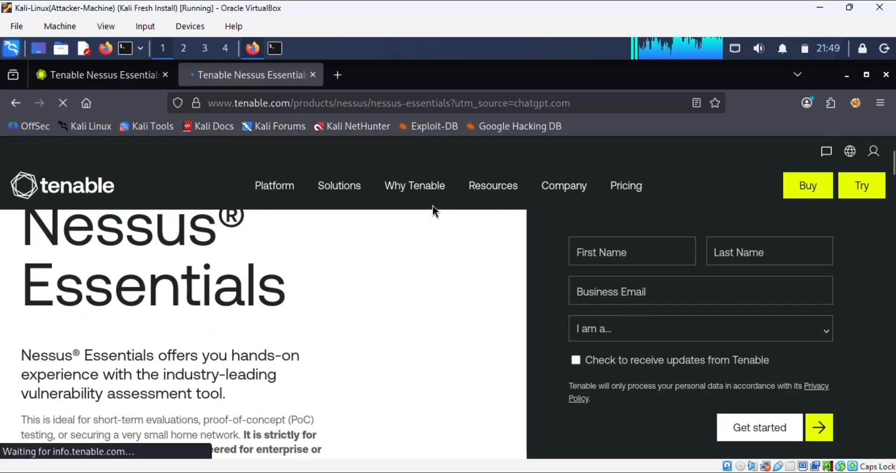
Step: Fill in first name, last name, role and business email, then submit the registration form
click(624, 249)
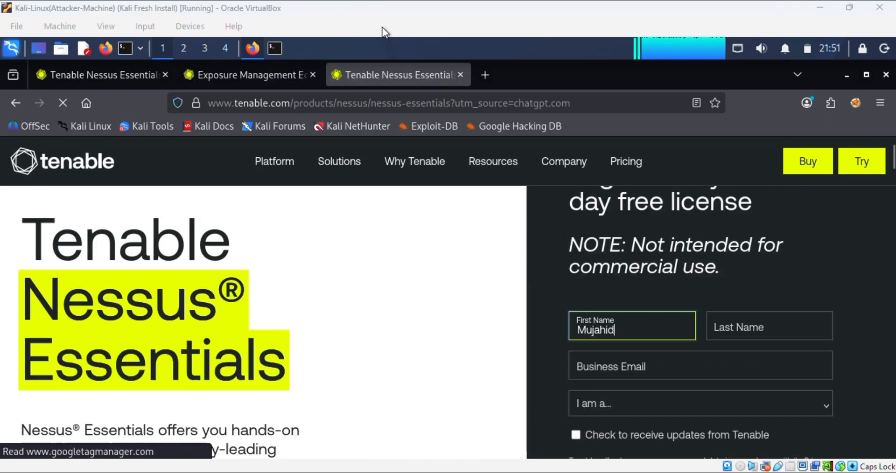
click(733, 331)
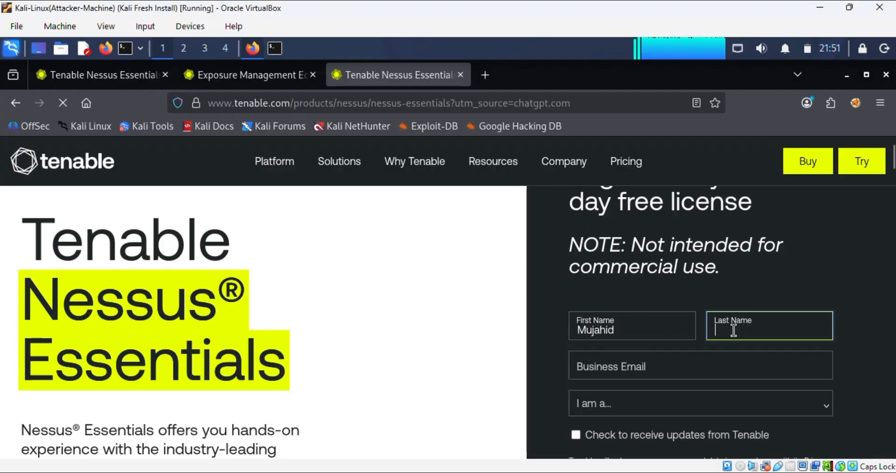
text(Hasan)
scroll(684, 365, down, 2)
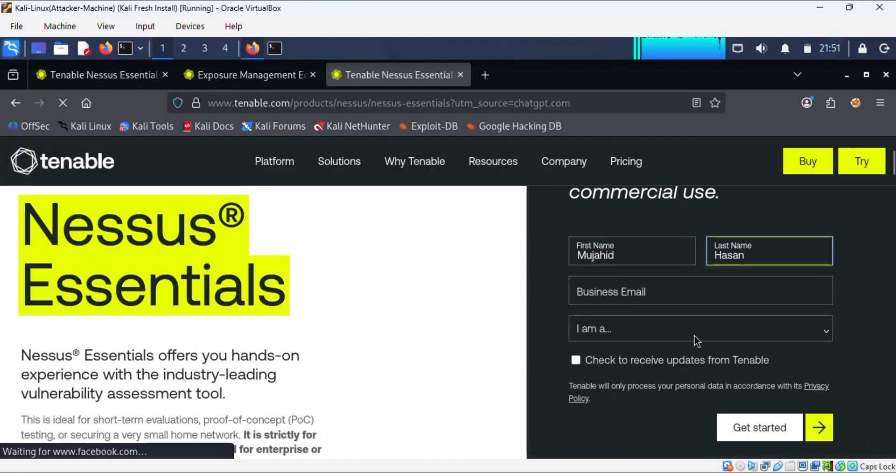
click(695, 331)
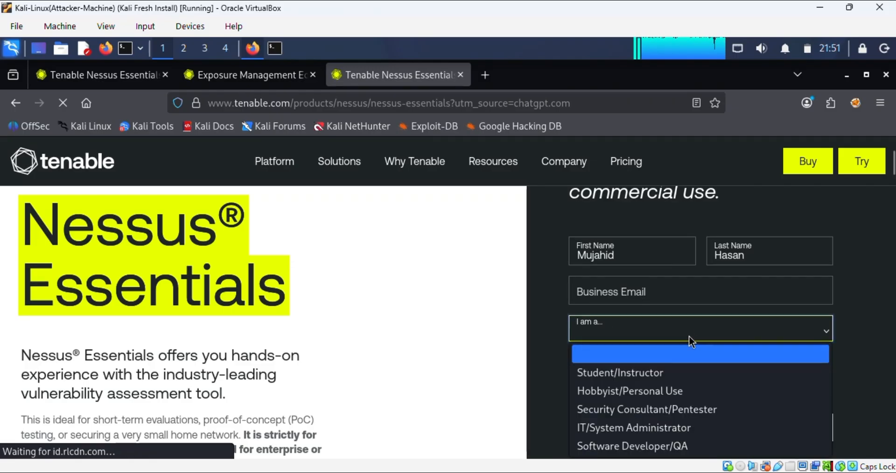
click(665, 372)
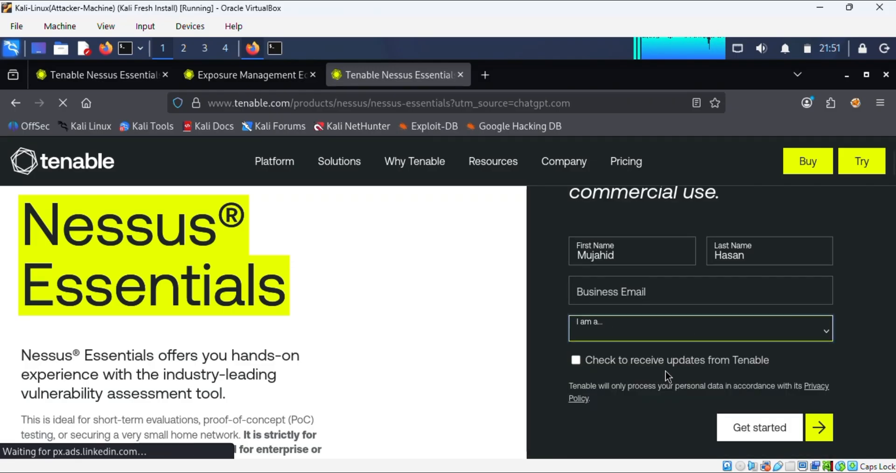
click(597, 291)
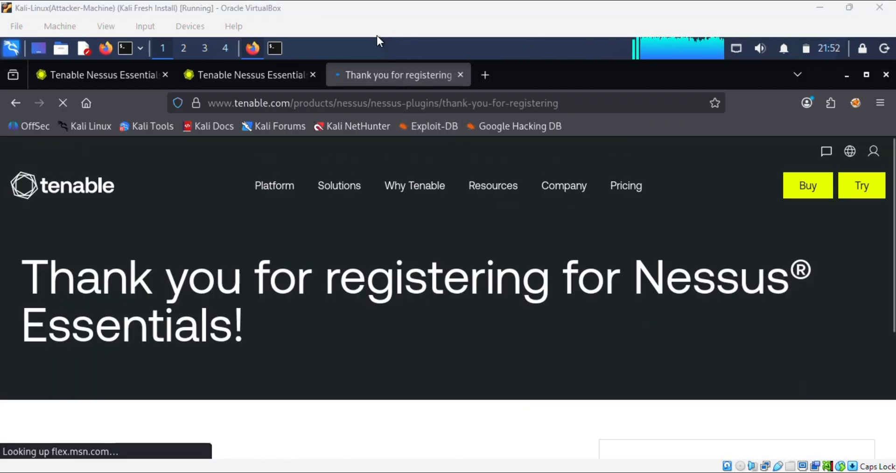
scroll(386, 202, down, 2)
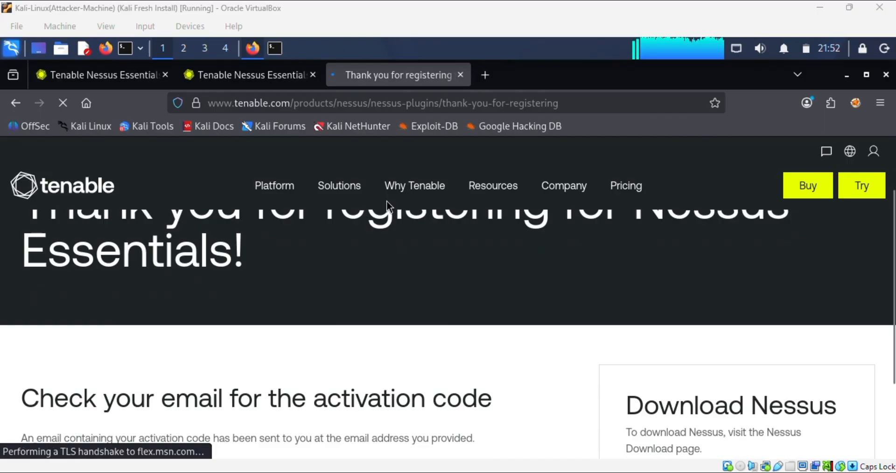
scroll(390, 202, down, 3)
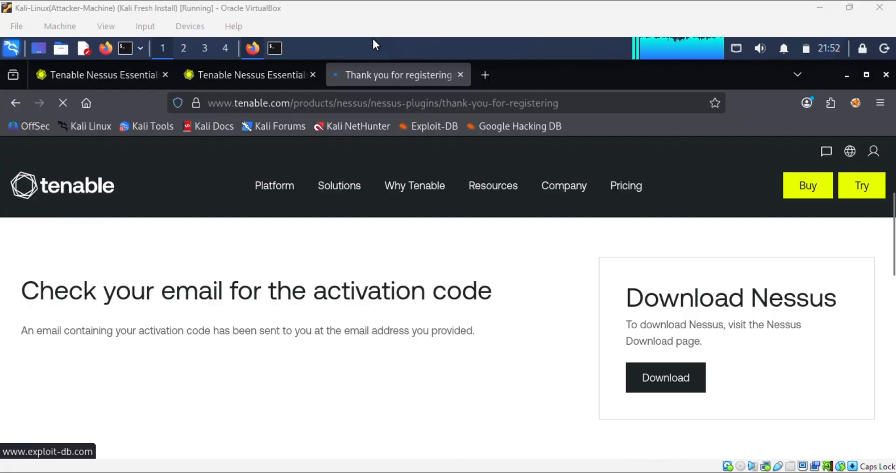
Step: Open Gmail in the host's Chrome to look for the Tenable activation code
click(583, 472)
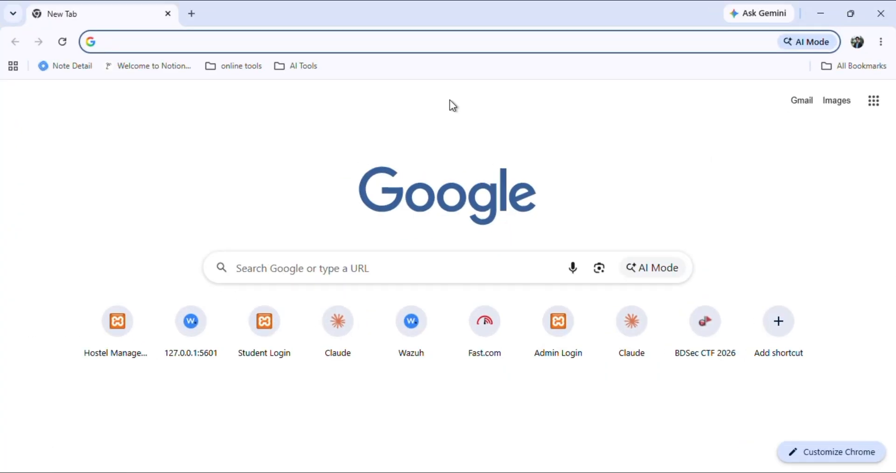
click(799, 101)
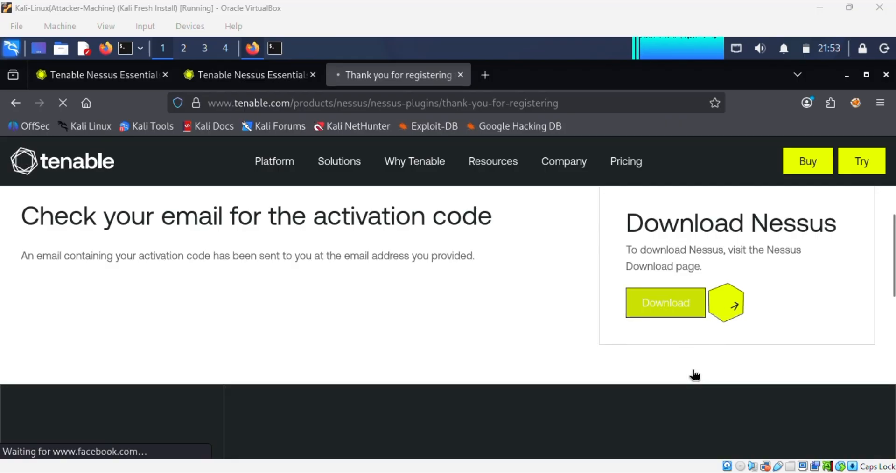
Step: Back in Kali, select Nessus - 10.12.2 as the version on the download page
click(660, 307)
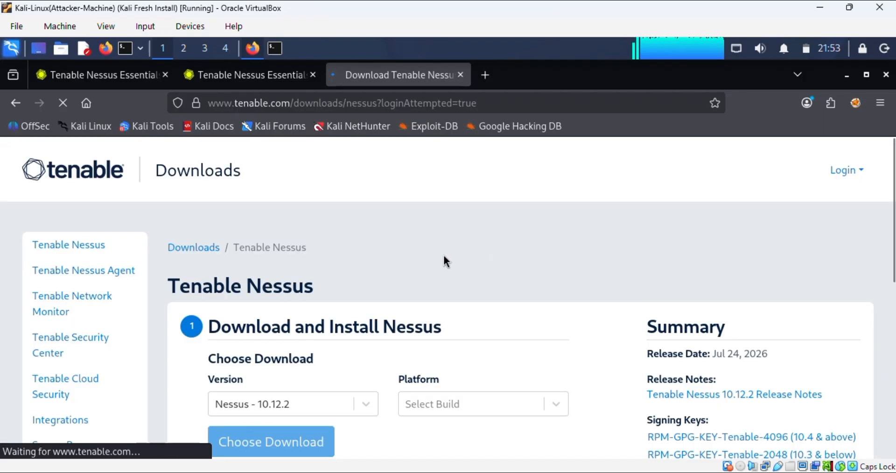
scroll(443, 247, down, 2)
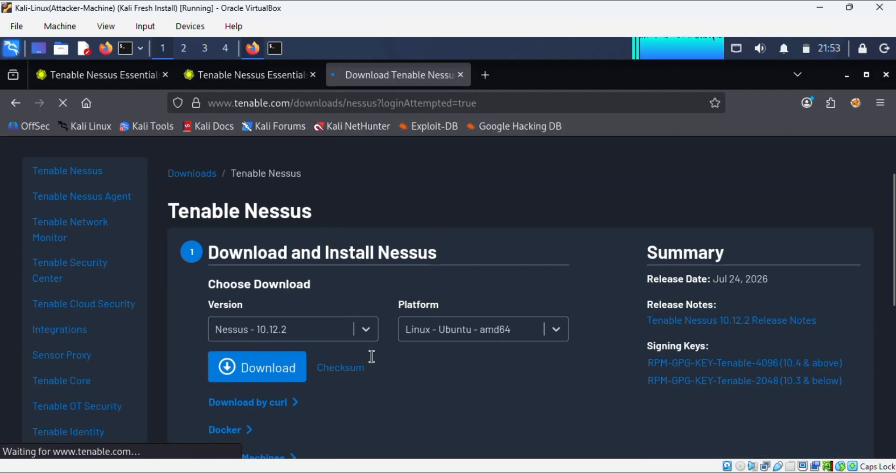
click(367, 330)
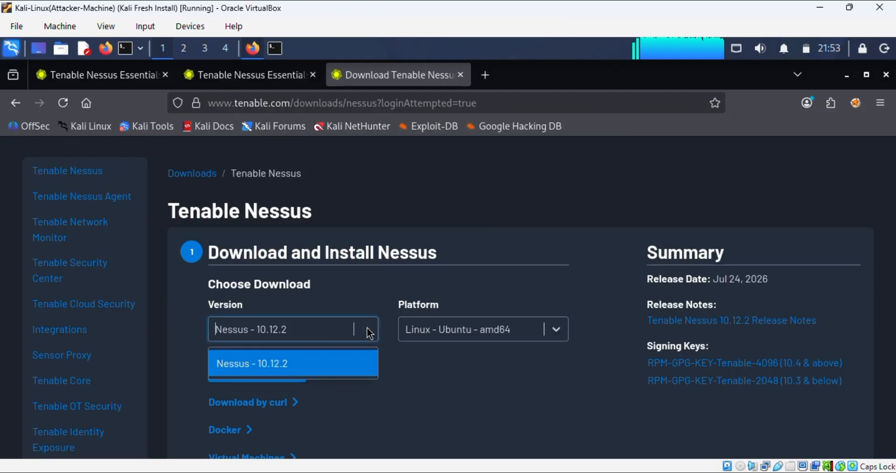
click(369, 333)
click(367, 331)
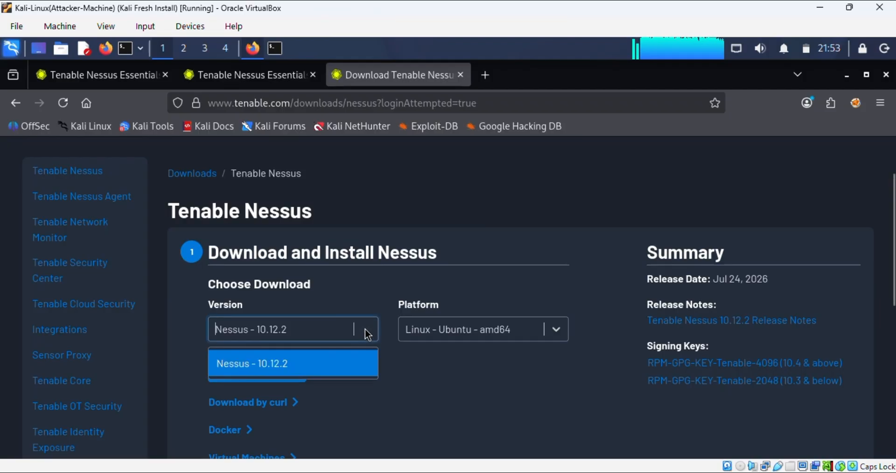
click(327, 370)
Step: Review the platform list, currently set to Linux - Ubuntu - amd64
click(558, 335)
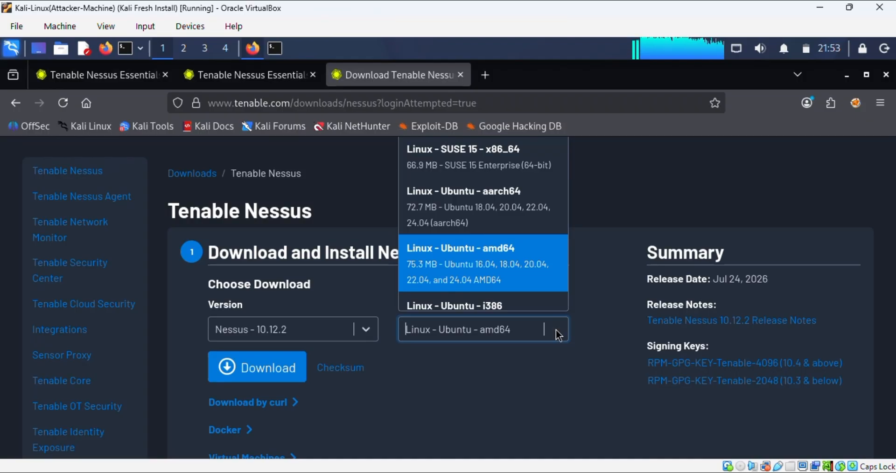
click(559, 335)
click(558, 335)
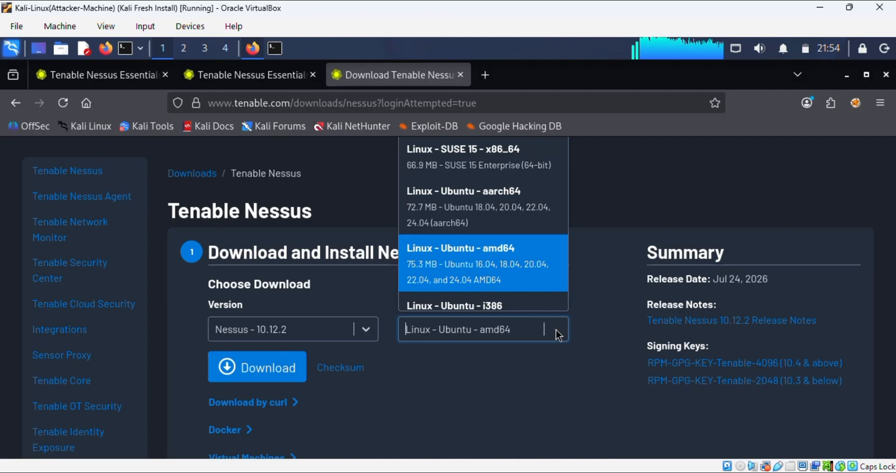
Step: Change the platform to Linux - Debian - amd64
click(556, 330)
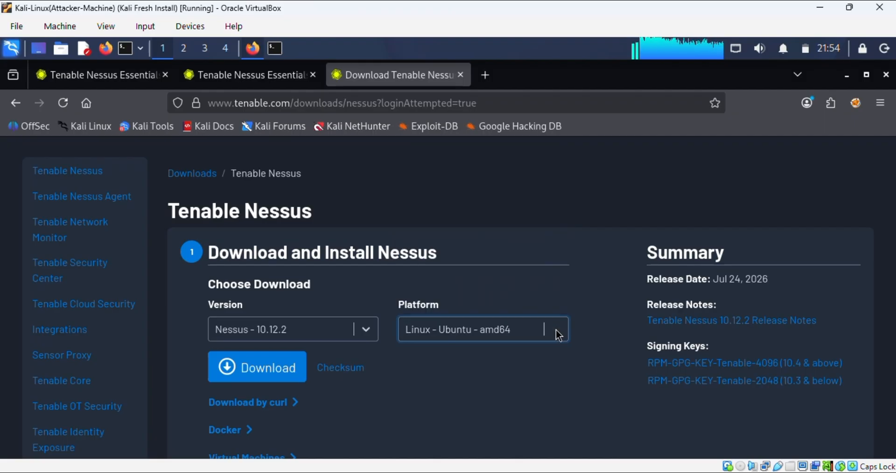
click(556, 330)
click(555, 329)
click(555, 330)
scroll(499, 261, up, 5)
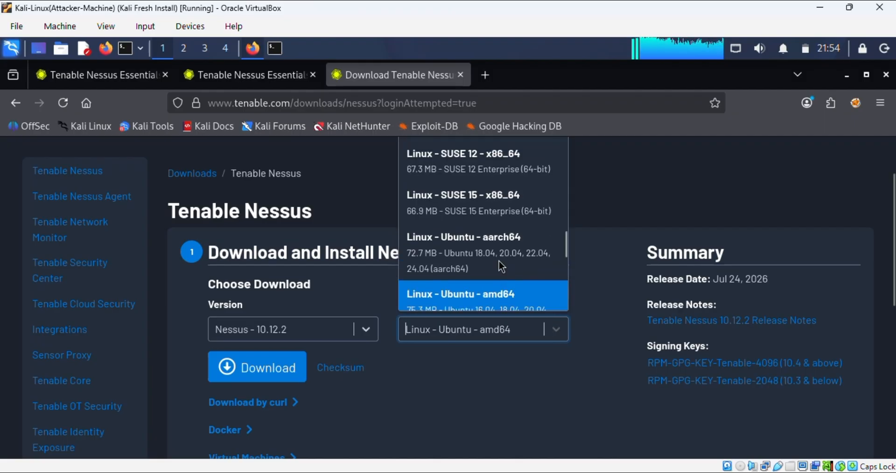
scroll(494, 242, up, 6)
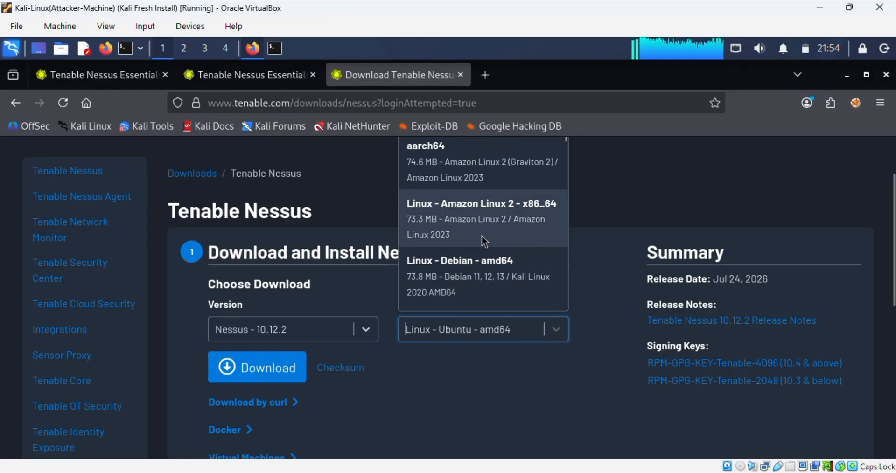
click(512, 288)
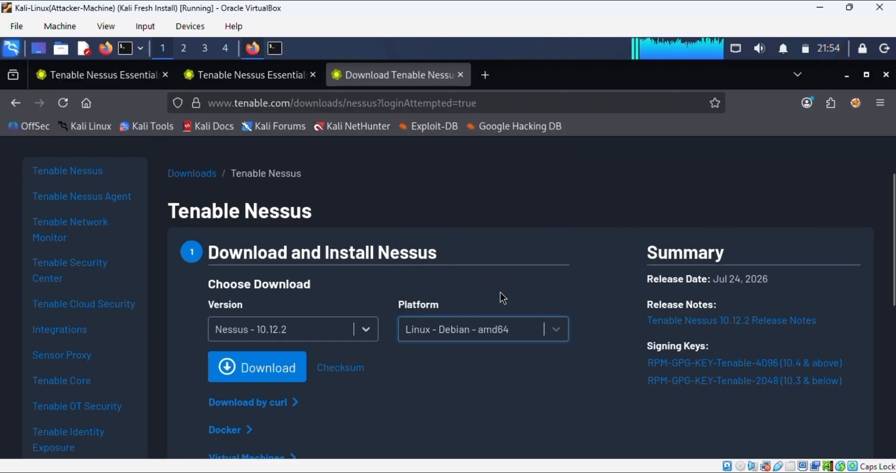
click(492, 337)
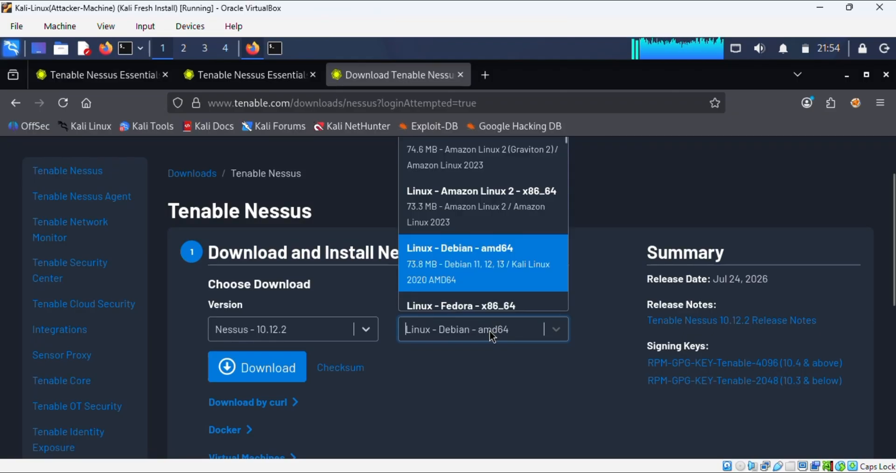
Step: Download Nessus-10.12.2-debian10_amd64.deb, accepting the licence agreement
triple_click(459, 251)
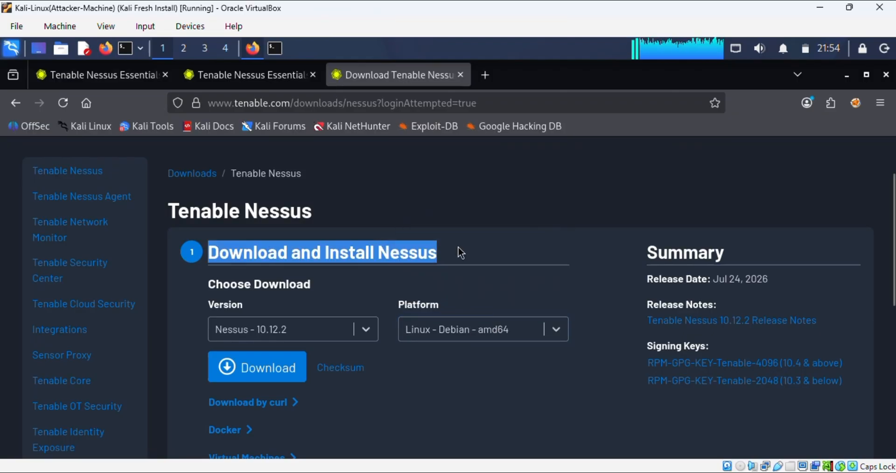
click(489, 292)
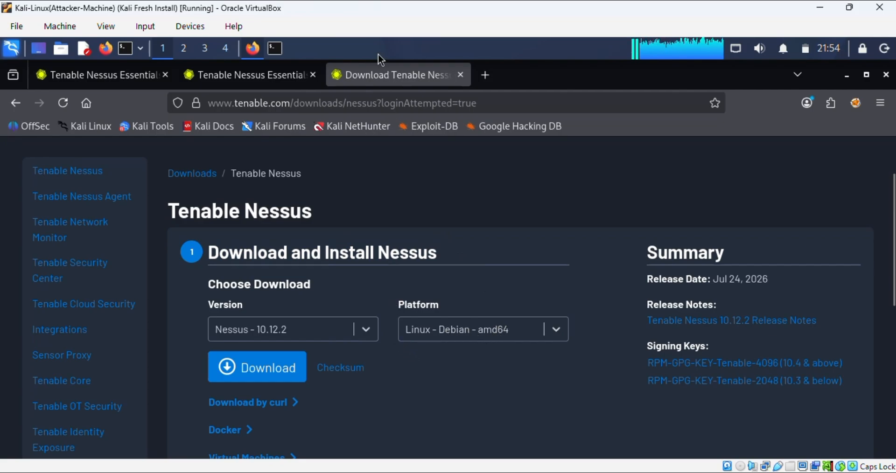
click(276, 372)
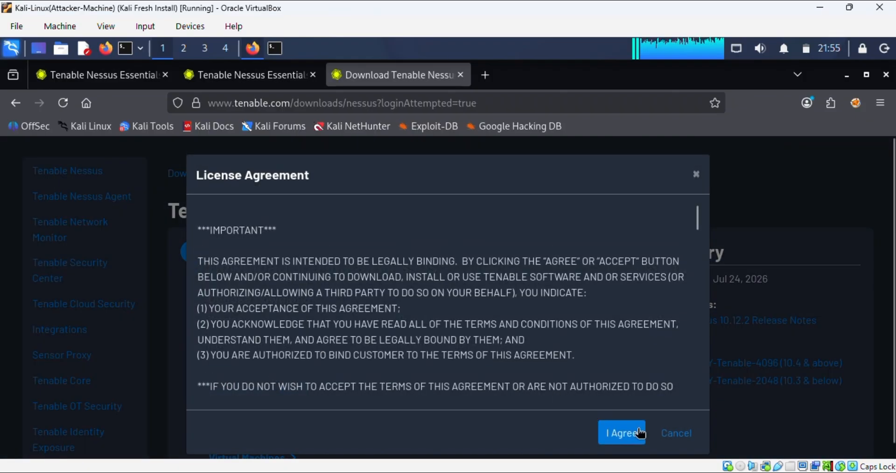
click(641, 433)
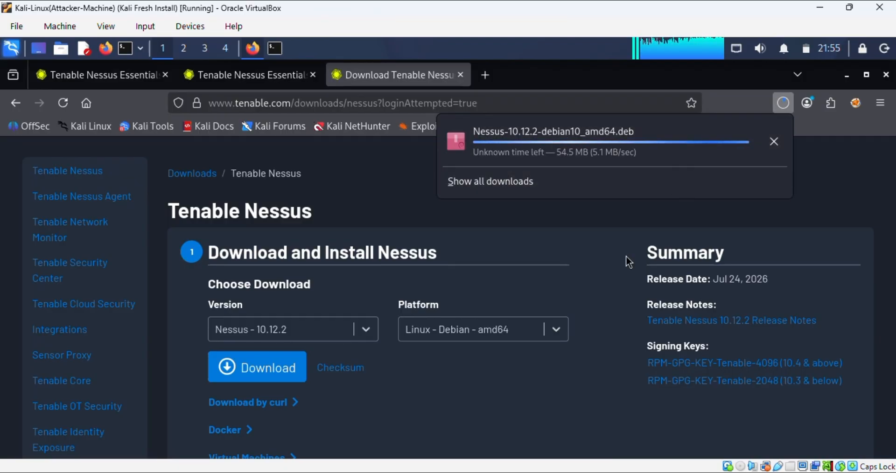
Step: In the terminal, change into ~/Downloads and list its files
click(275, 48)
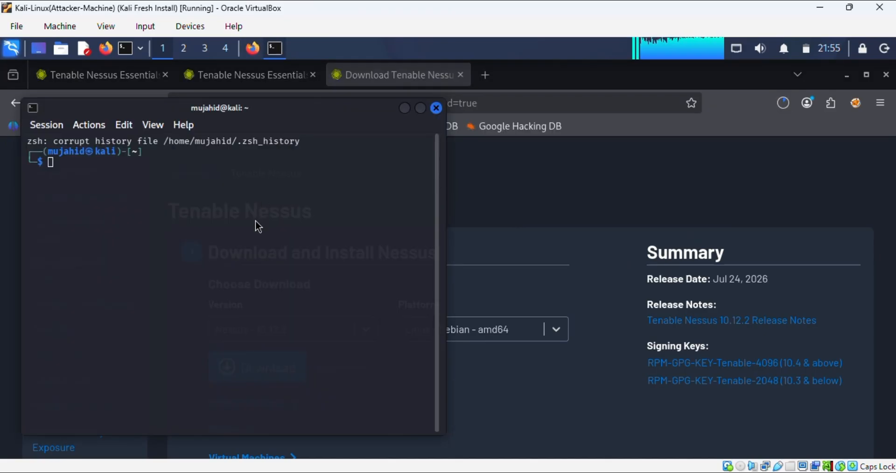
text(cd)
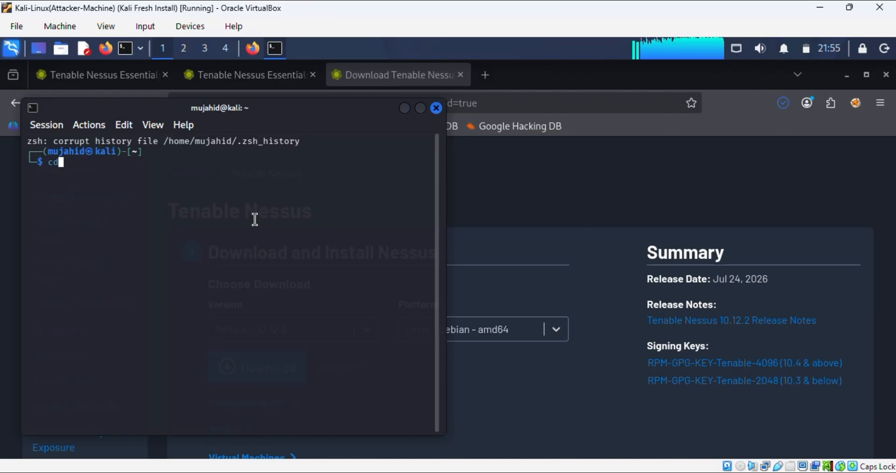
text( D)
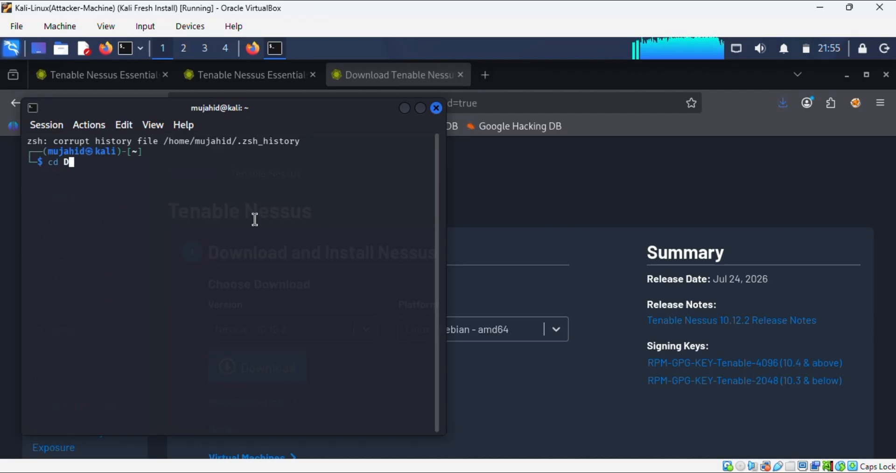
key(Tab)
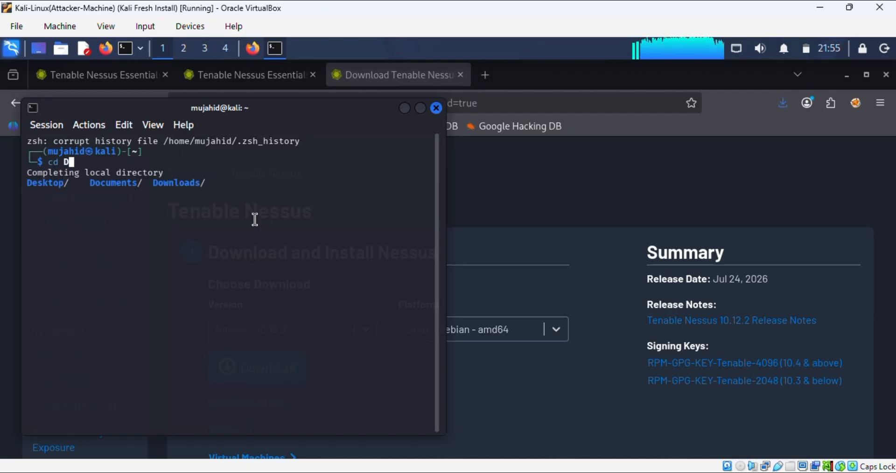
text(own)
key(Tab)
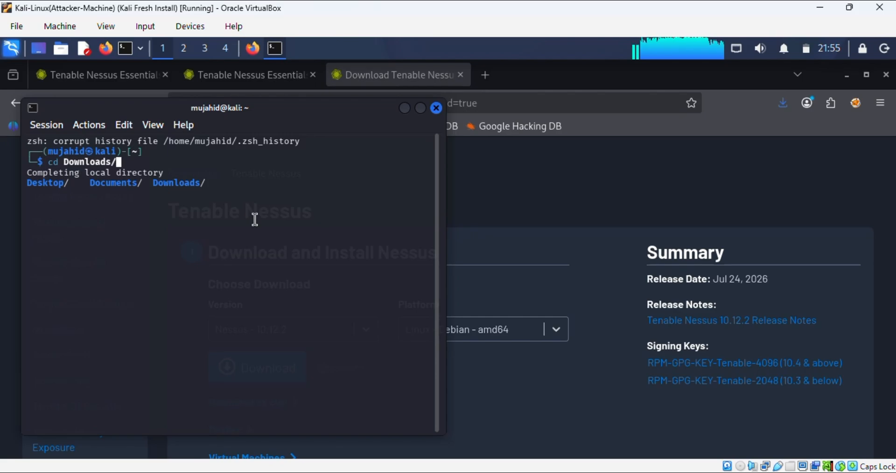
key(Return)
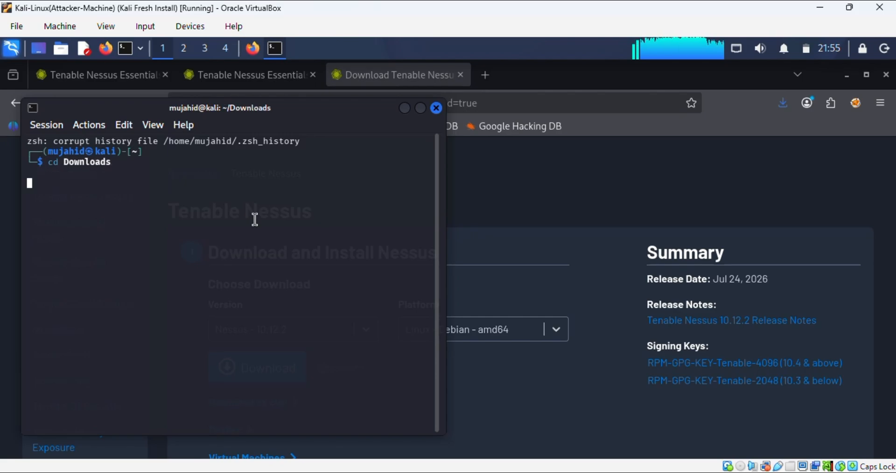
text(ls)
key(Return)
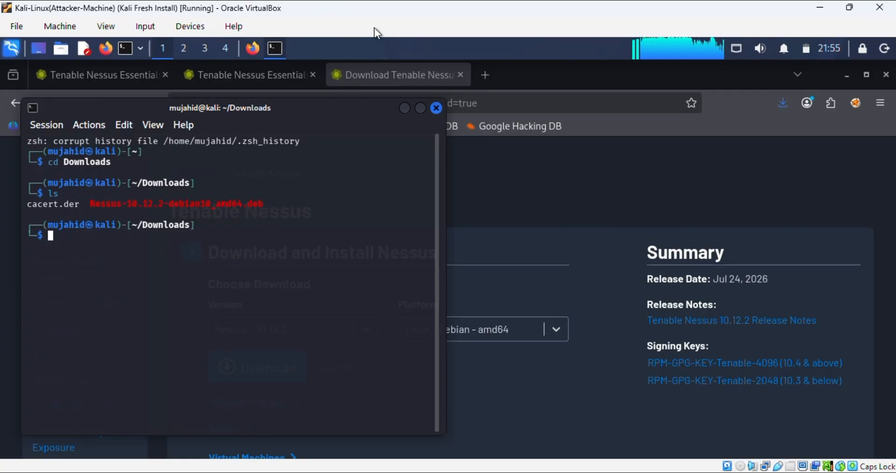
Step: Run the pasted sudo dpkg -i Nessus-10.12.2-debian10_amd64.deb command
right_click(209, 277)
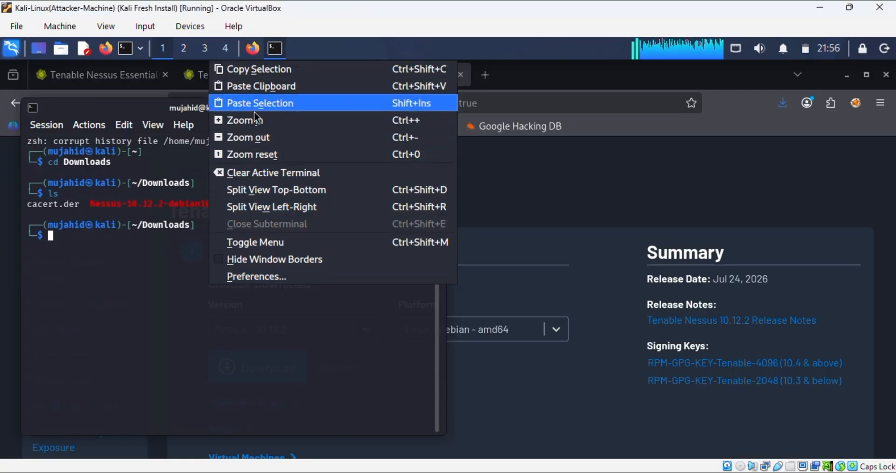
click(259, 88)
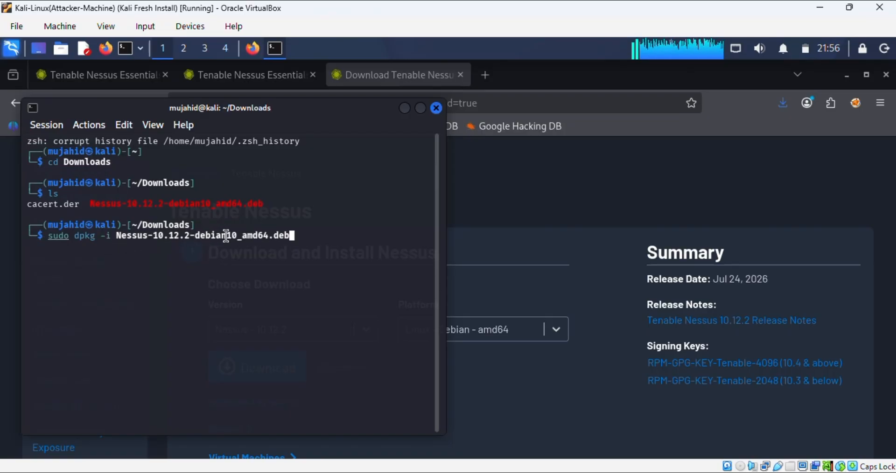
key(Return)
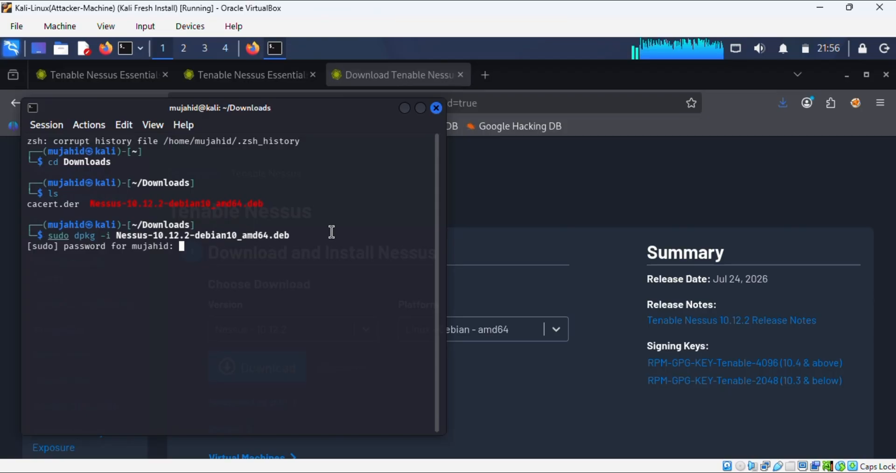
Step: Enter the sudo password and let dpkg install Nessus 10.12.2 through INSTALL PASSED
key(Return)
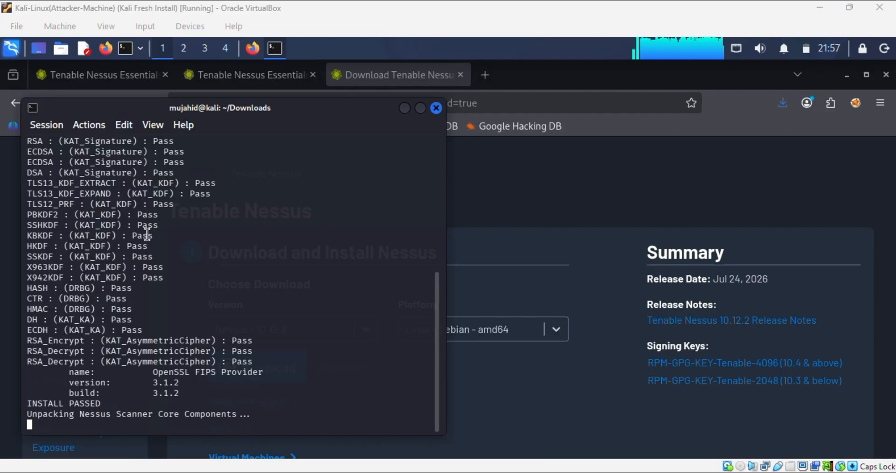
scroll(203, 244, up, 1)
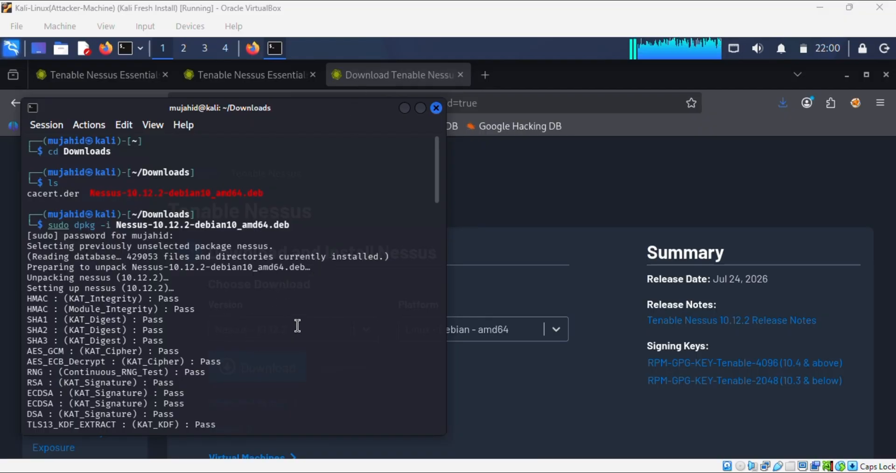
Step: Clear the stray paste and start nessusd.service with systemctl
key(ctrl+shift+v)
key(ctrl+c)
key(Return)
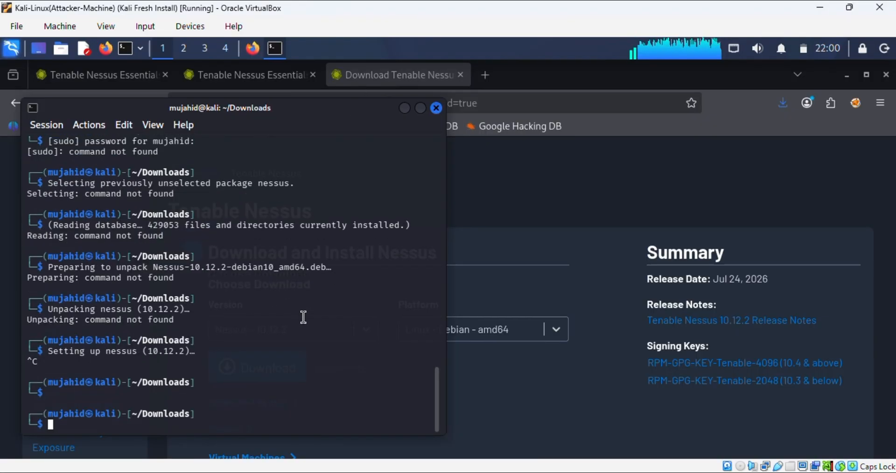
right_click(313, 316)
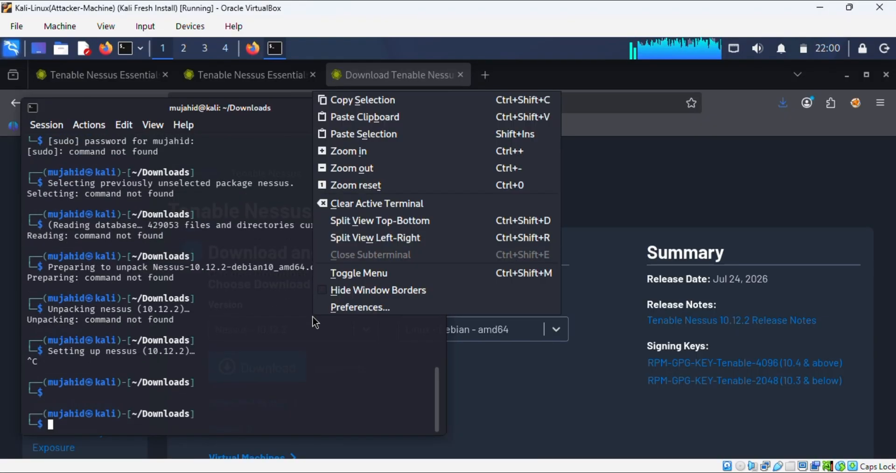
click(355, 117)
key(Return)
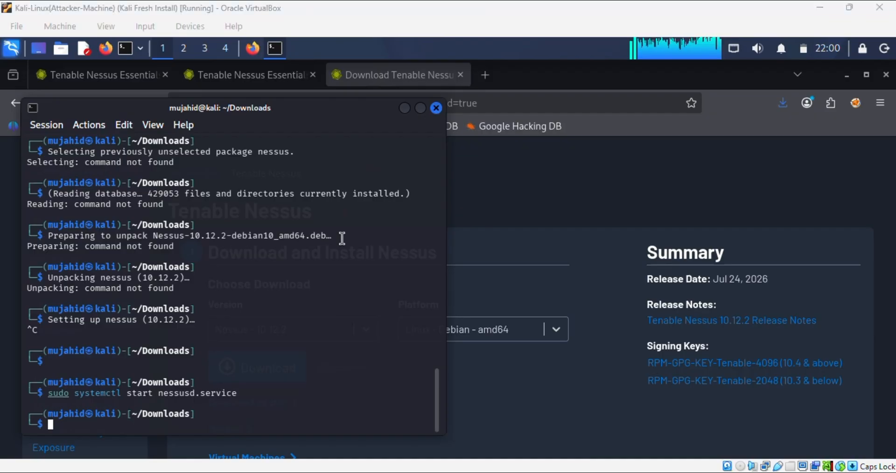
Step: Enable nessusd.service to start at boot
right_click(347, 282)
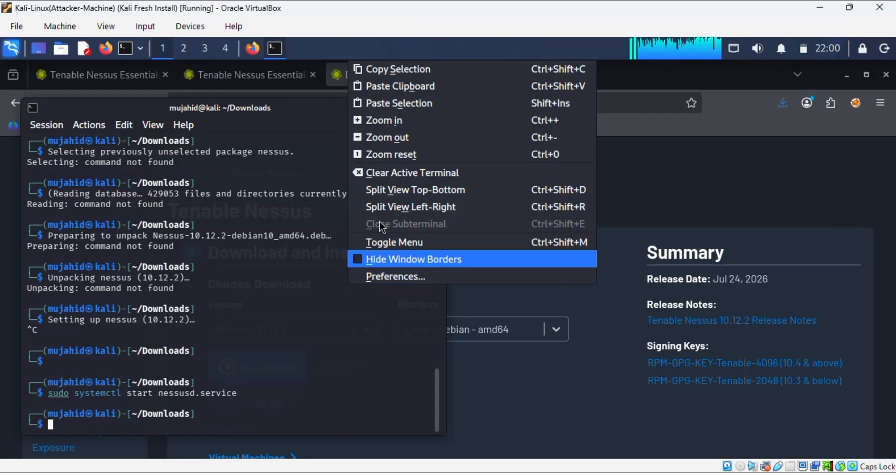
click(397, 87)
key(Return)
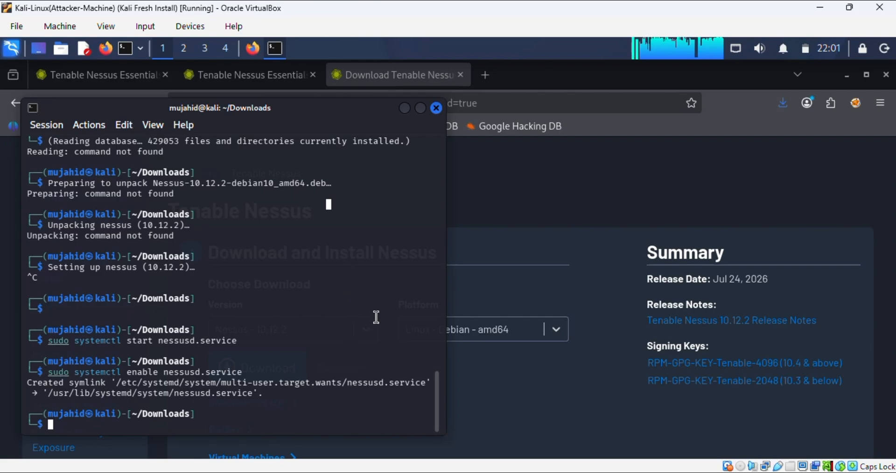
key(ctrl+comma)
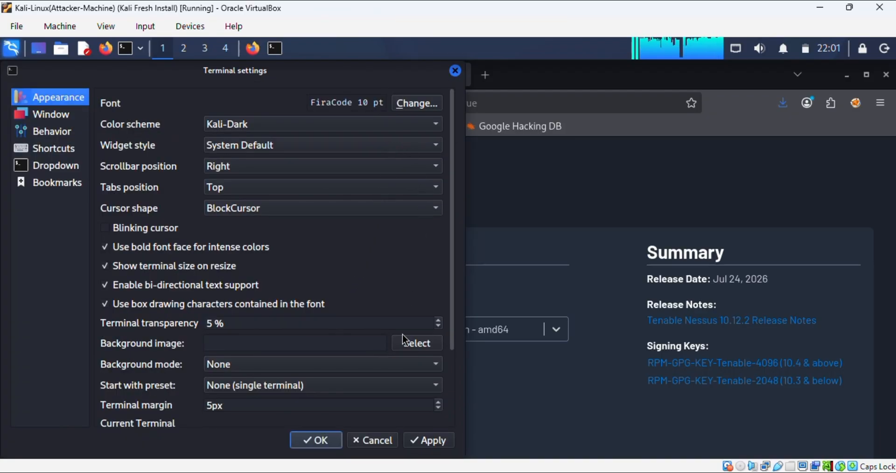
click(375, 441)
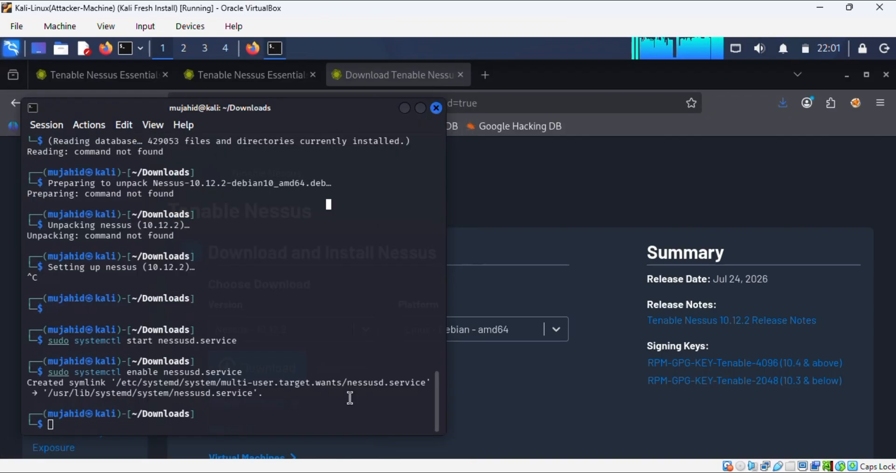
Step: Check nessusd.service status shows active (running), then exit the pager
right_click(343, 300)
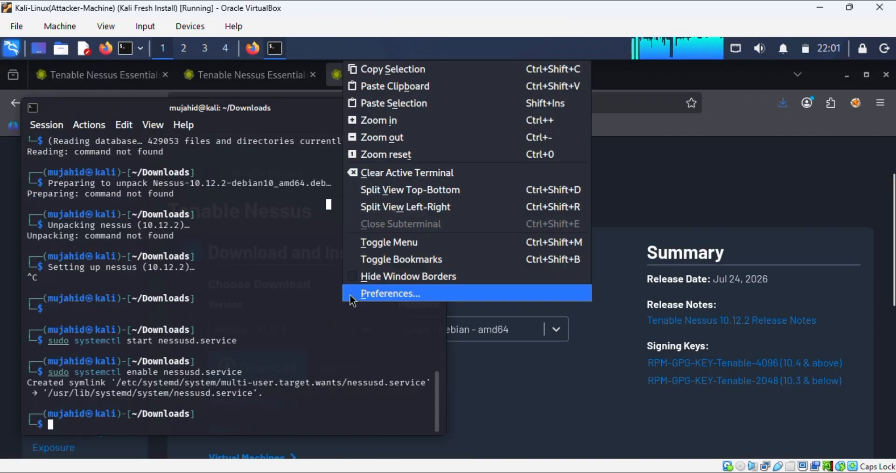
click(380, 86)
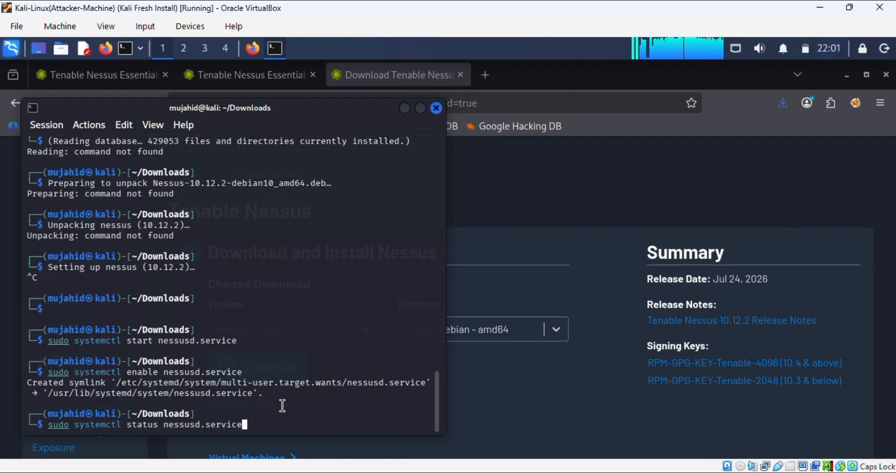
key(Return)
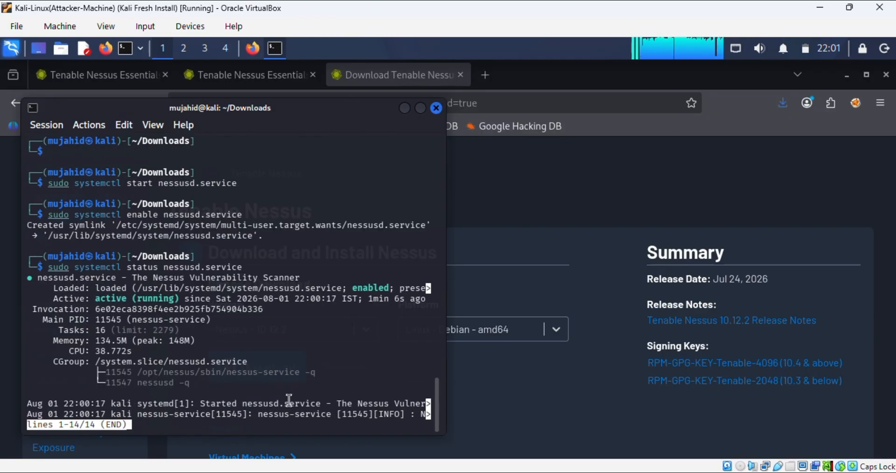
key(q)
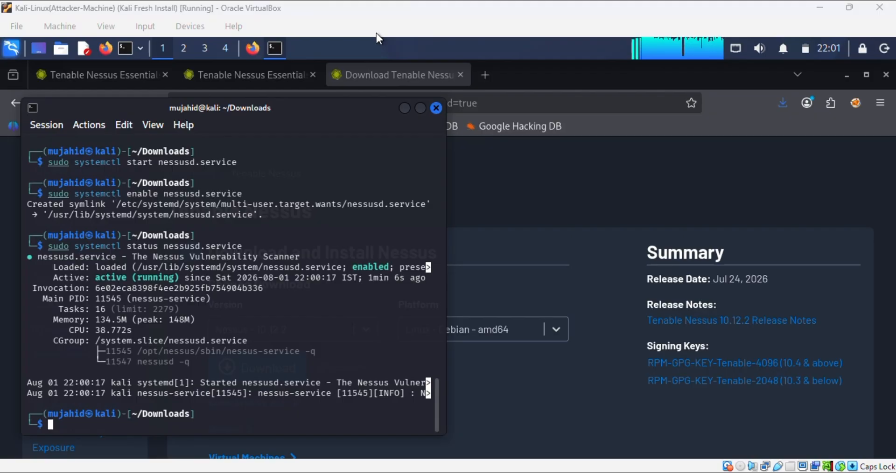
Step: List network addresses with ip a (eth1 at 192.168.56.102), then start 192.168.56.101:8 in a new Firefox tab
text(ip a)
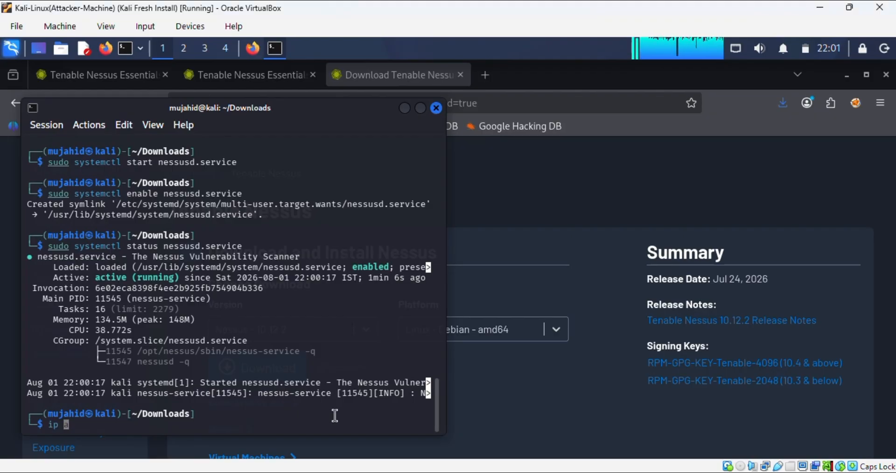
key(Return)
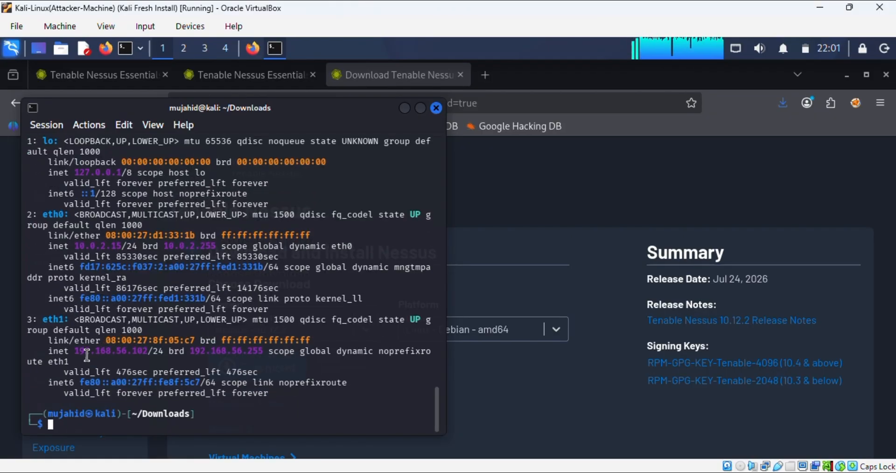
click(497, 75)
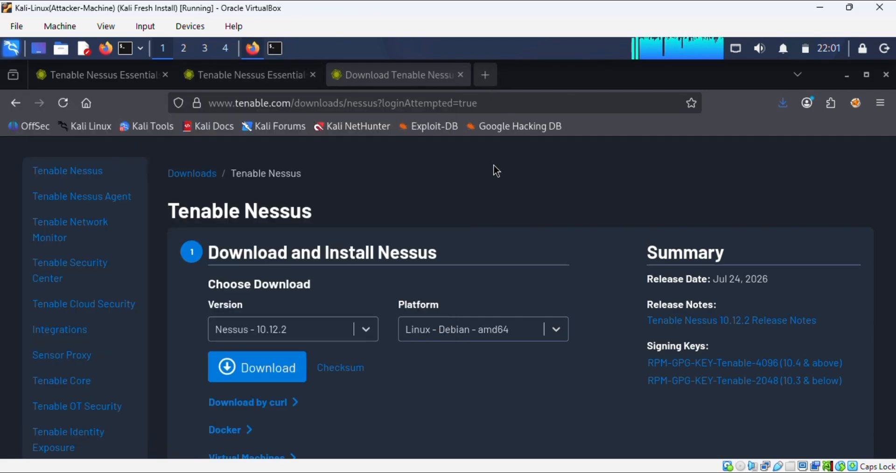
click(487, 75)
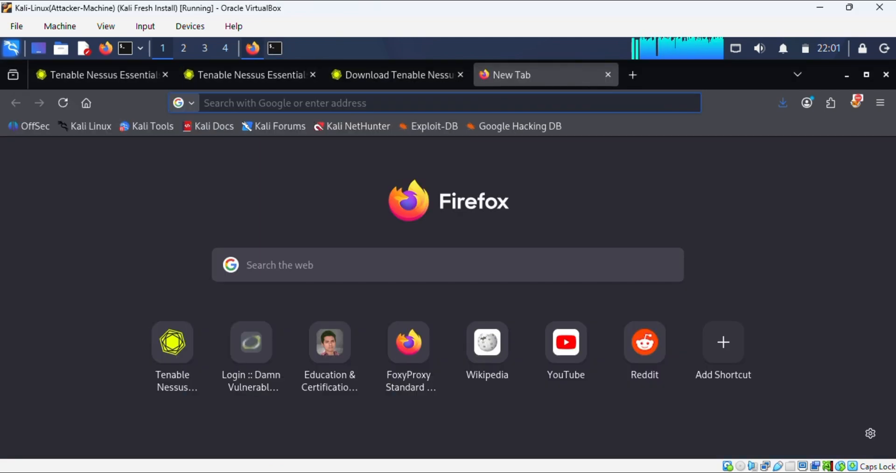
text(192.168.56.101:8080/)
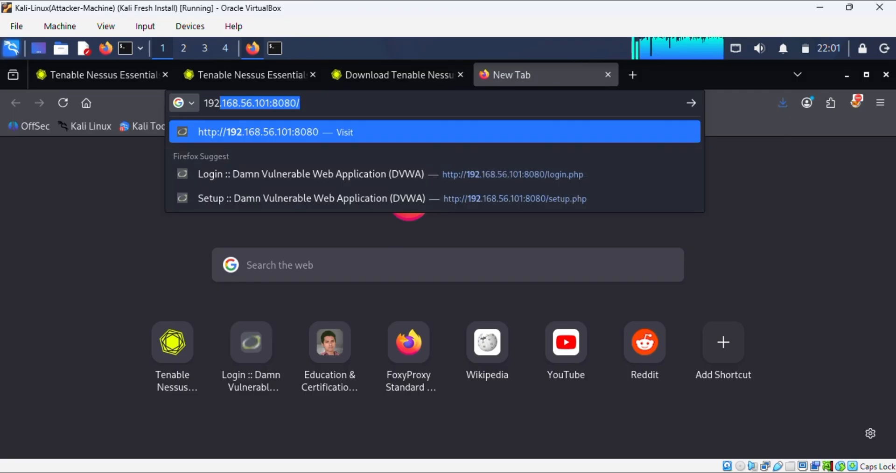
key(Right)
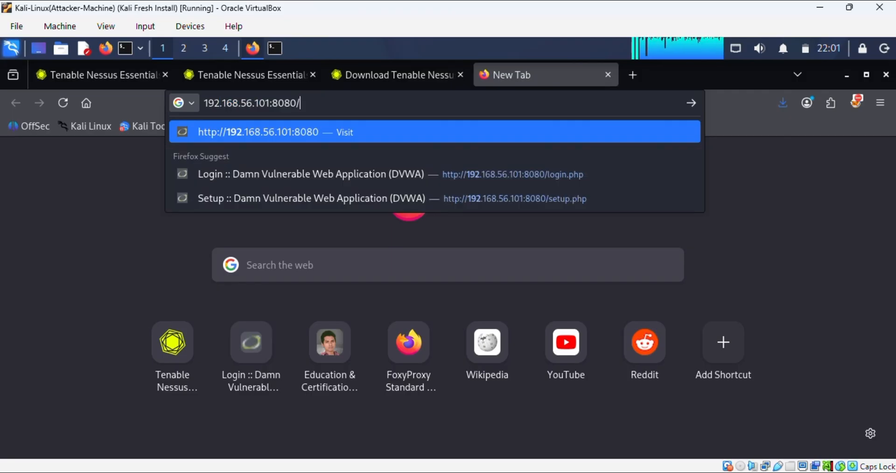
key(BackSpace)
key(BackSpace)
key(BackSpace)
key(BackSpace)
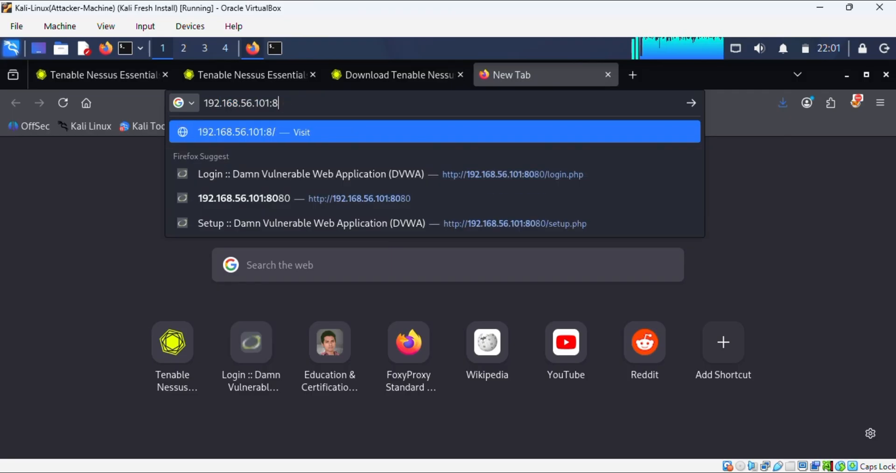
Step: Scroll back through the terminal output to check the VM's IP address
click(275, 49)
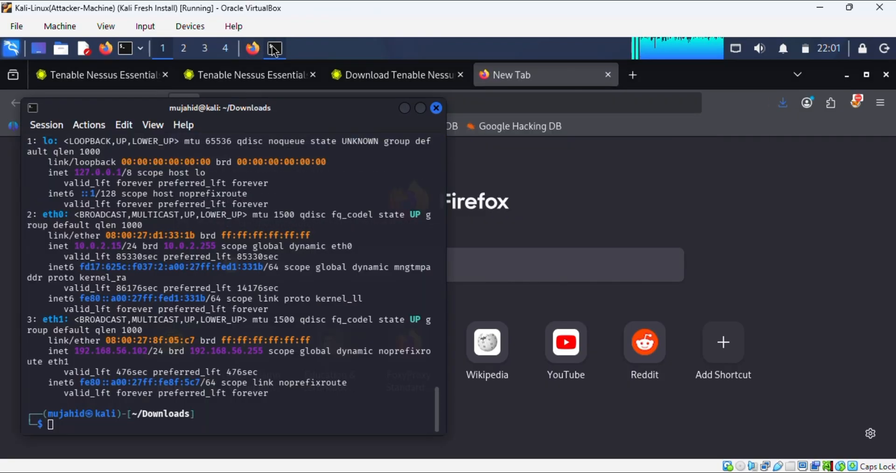
scroll(287, 214, up, 4)
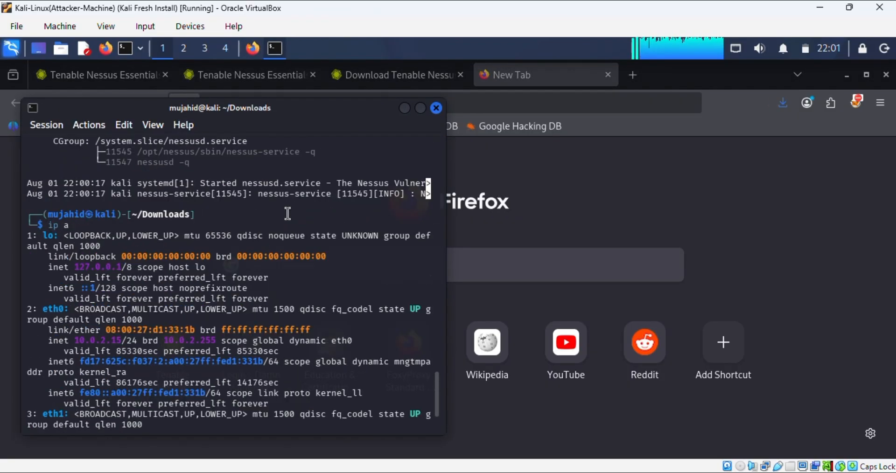
scroll(287, 214, up, 1)
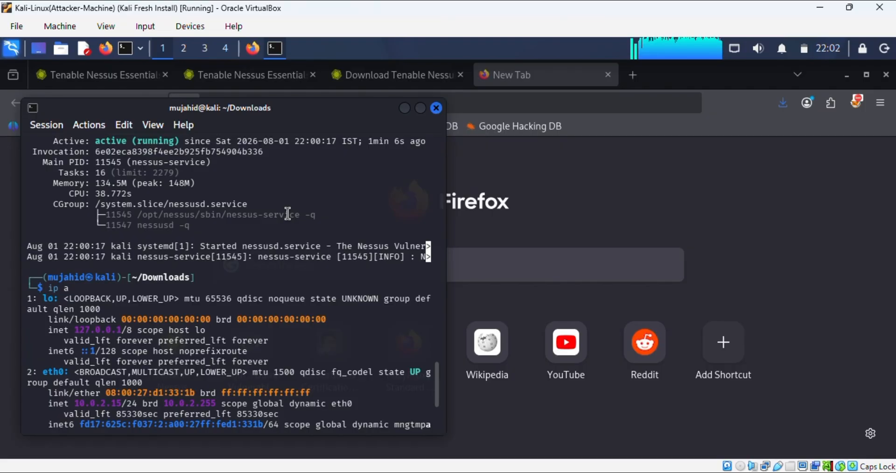
scroll(287, 214, up, 12)
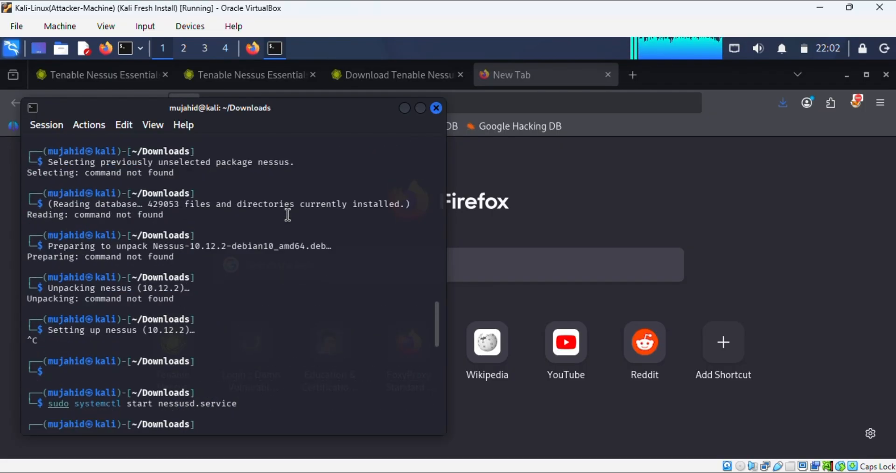
scroll(287, 215, up, 12)
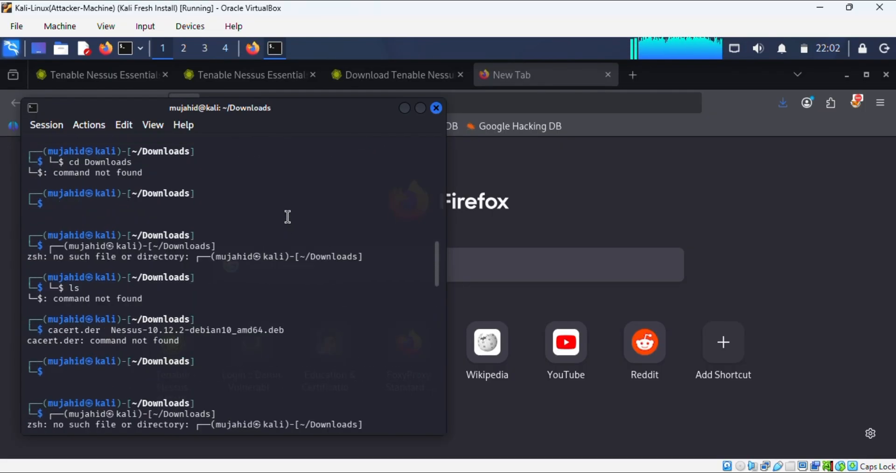
scroll(287, 216, up, 4)
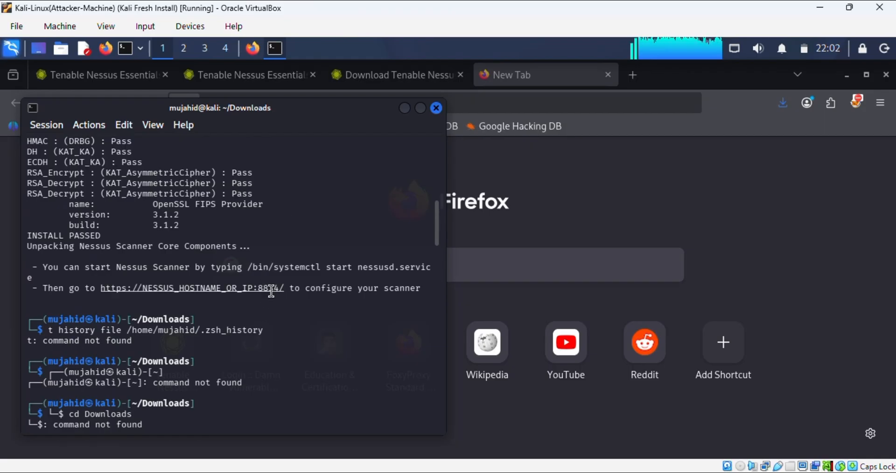
Step: Load 192.168.56.101:8834 in the new Firefox tab
click(248, 54)
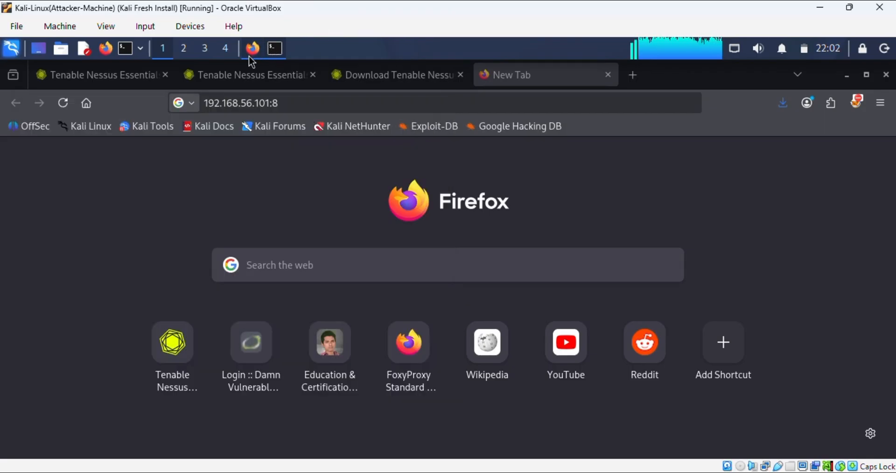
click(304, 104)
text(192.168.56.101:8834)
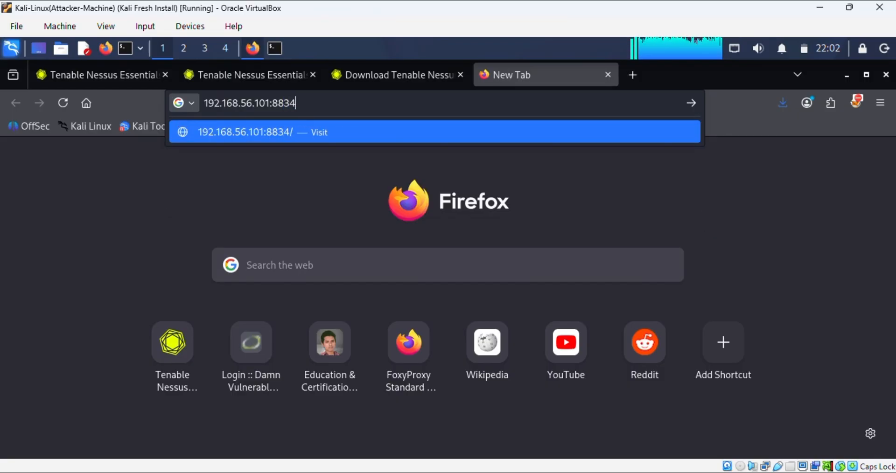
key(Return)
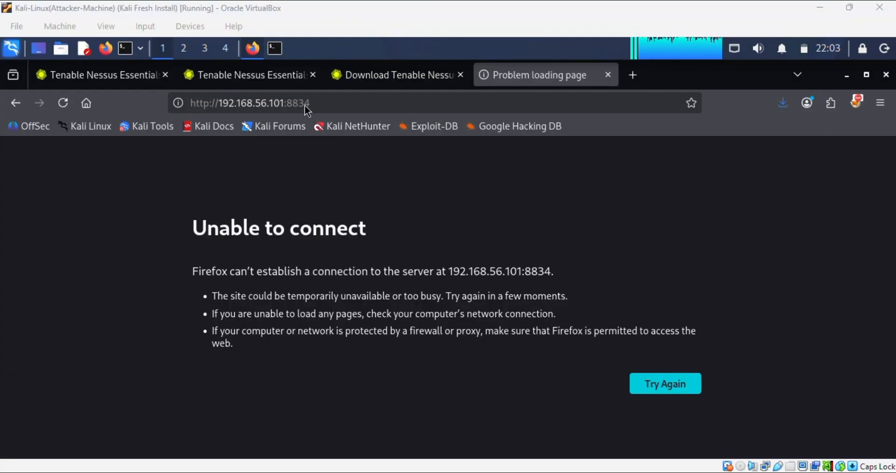
Step: Correct the address to 192.168.56.102:8834 and load it
click(283, 102)
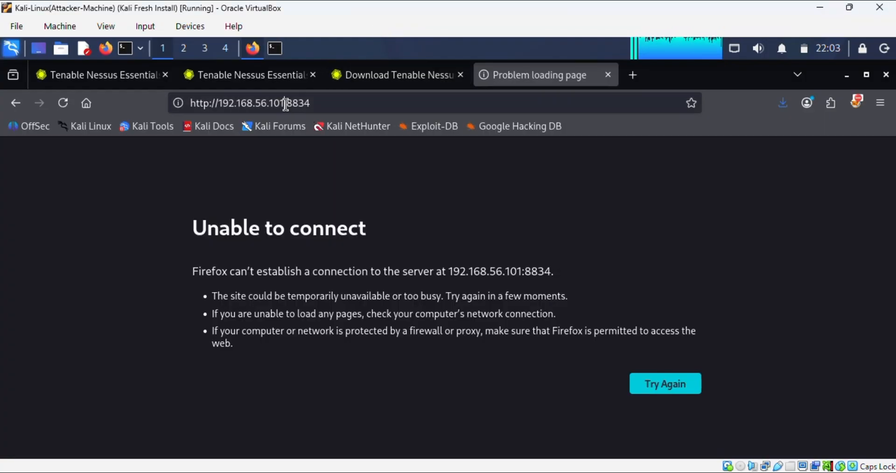
click(287, 103)
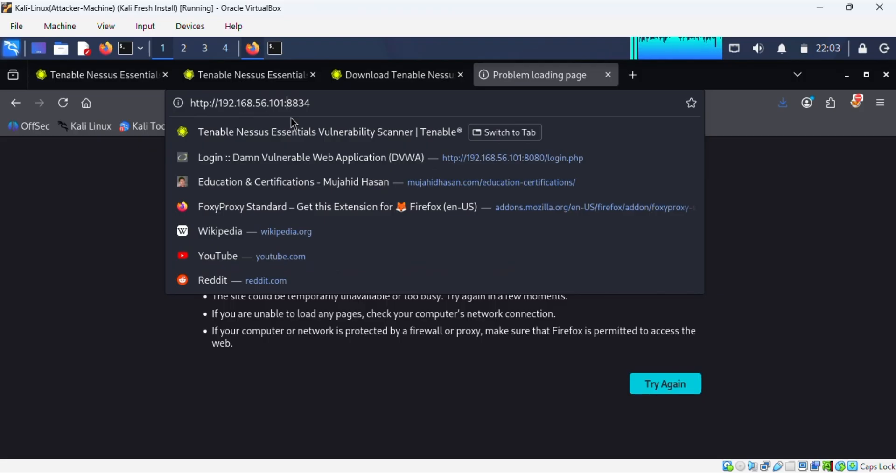
key(BackSpace)
text(2)
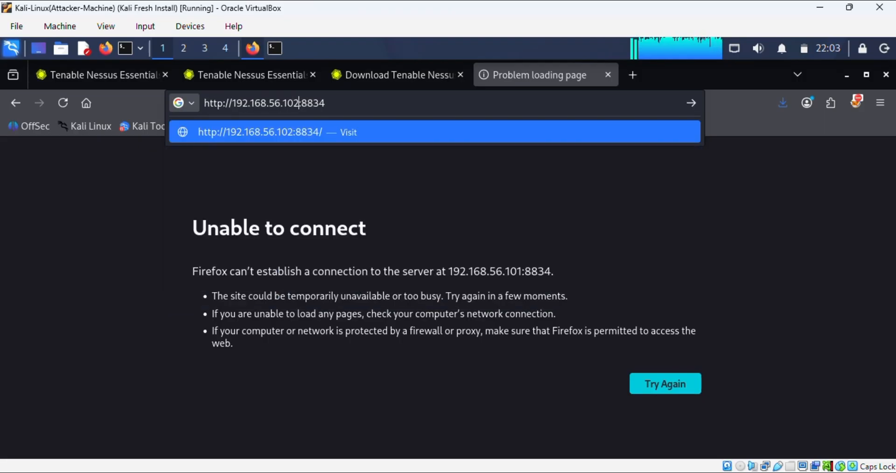
key(Return)
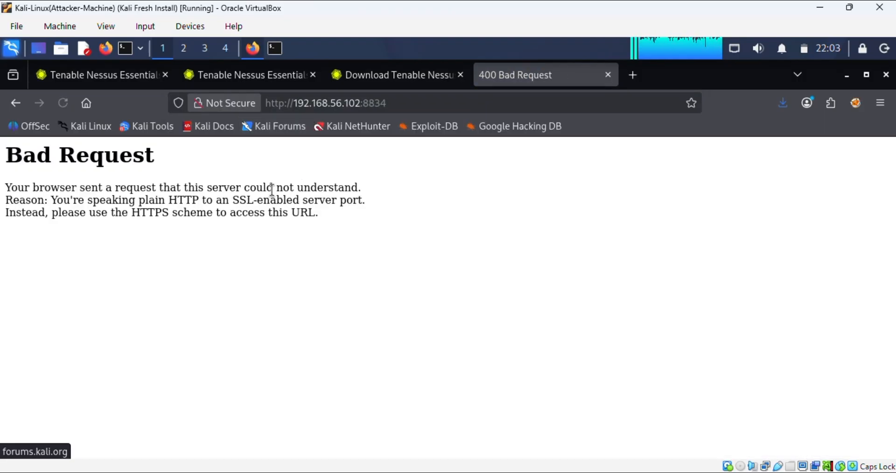
Step: Check the connection security details, then reload the 400 Bad Request page
click(211, 103)
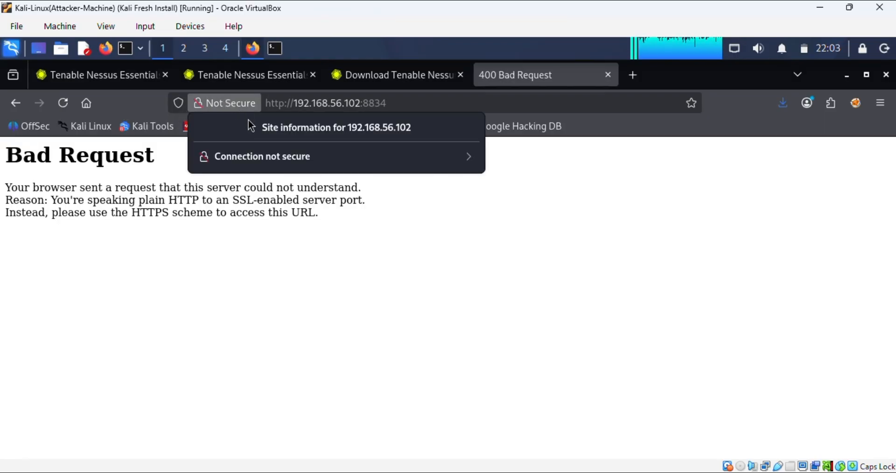
click(270, 160)
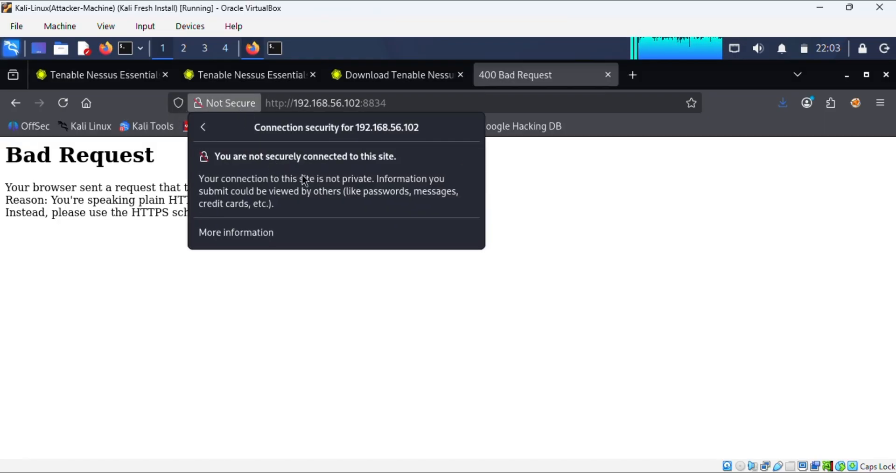
key(Escape)
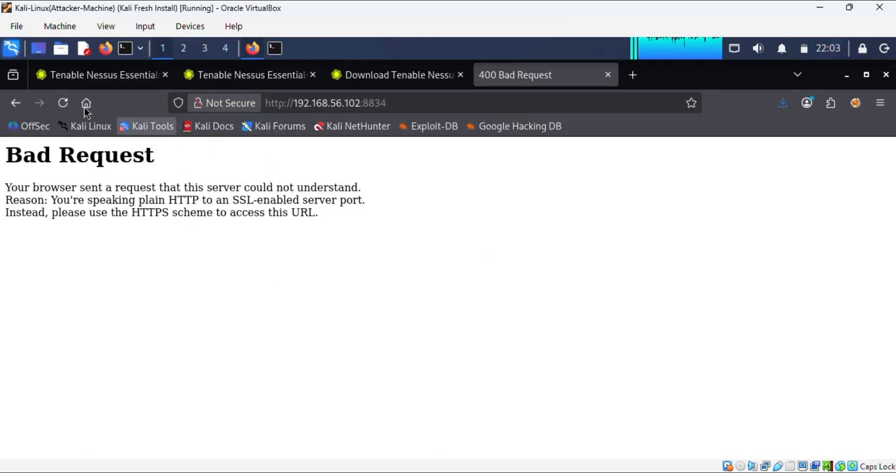
click(63, 103)
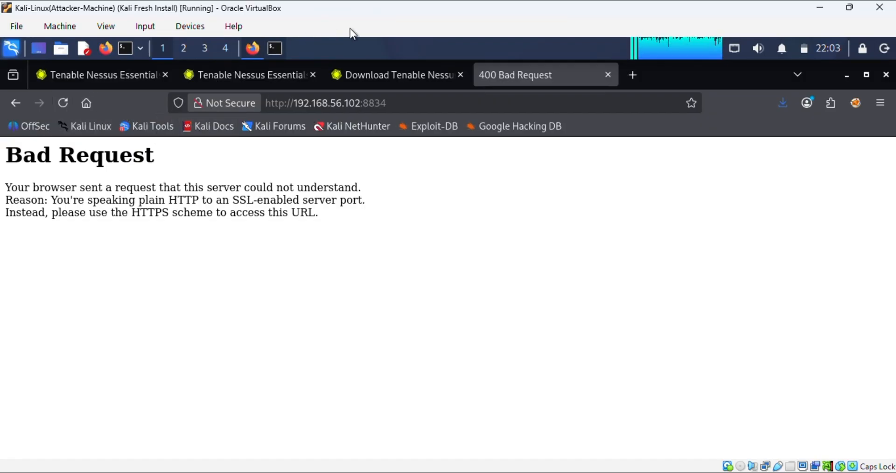
key(ctrl+a)
click(328, 166)
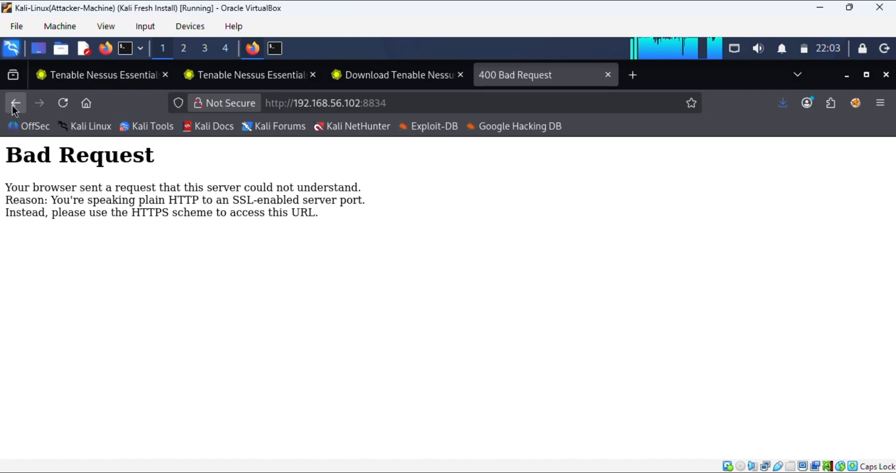
click(347, 104)
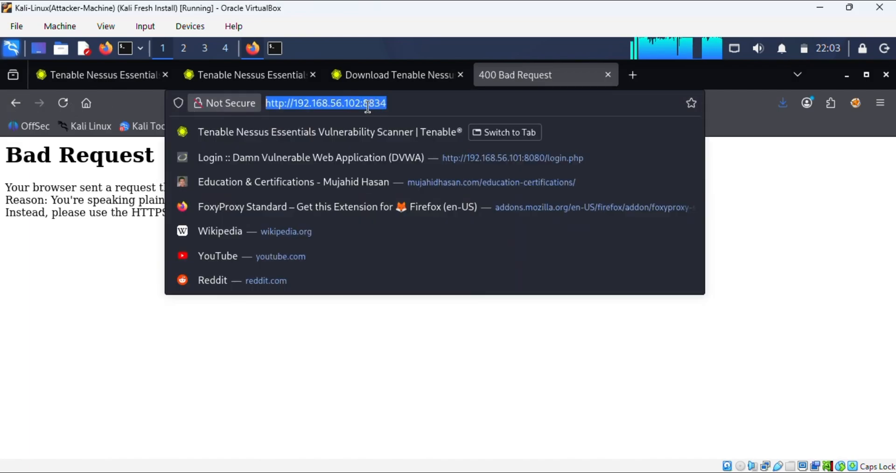
click(286, 104)
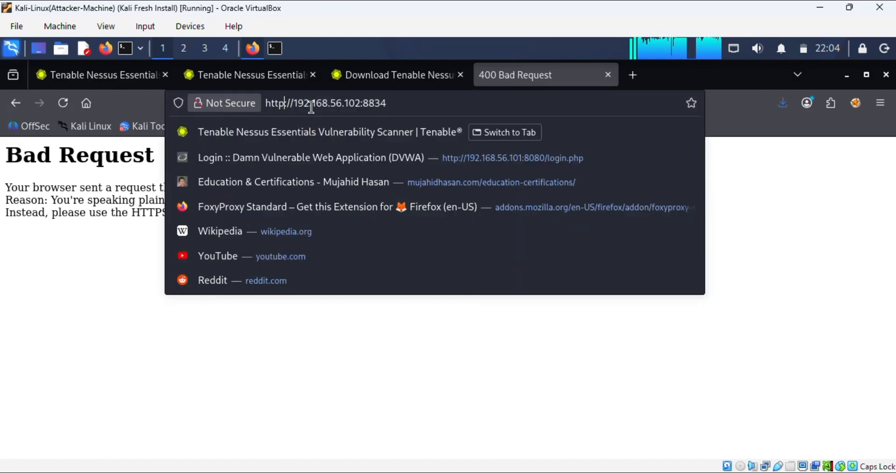
text(s)
key(Return)
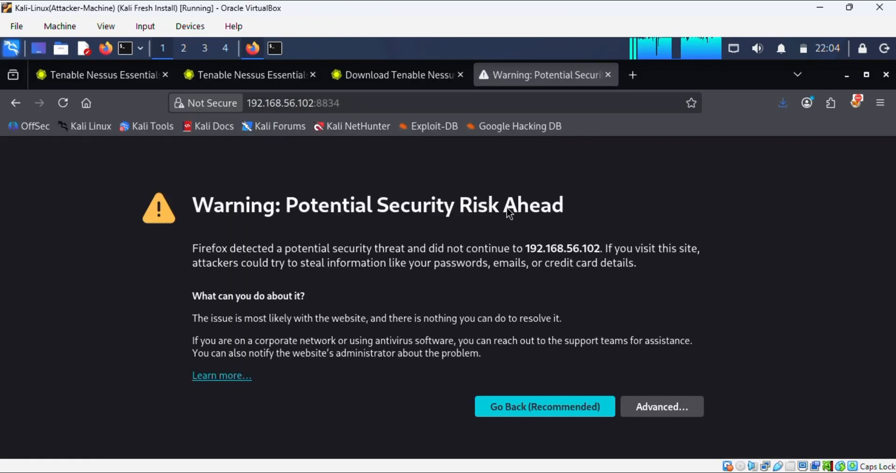
Step: Expand the certificate warning's advanced details showing SEC_ERROR_UNKNOWN_ISSUER
click(658, 407)
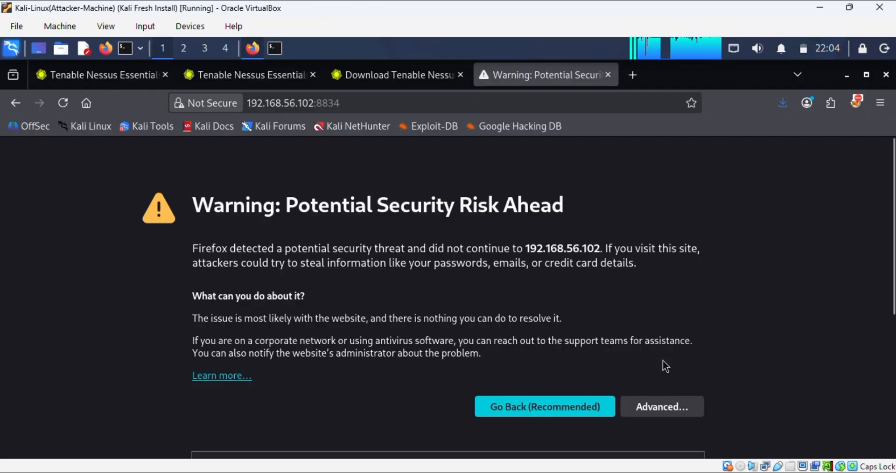
click(663, 411)
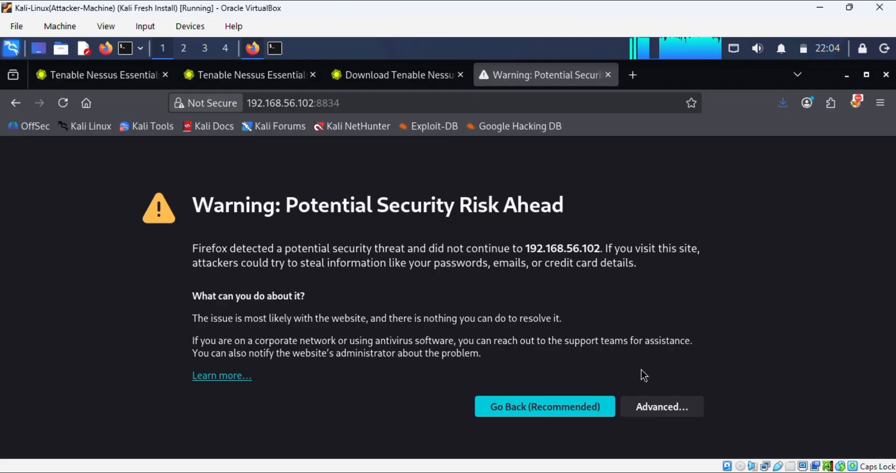
click(661, 404)
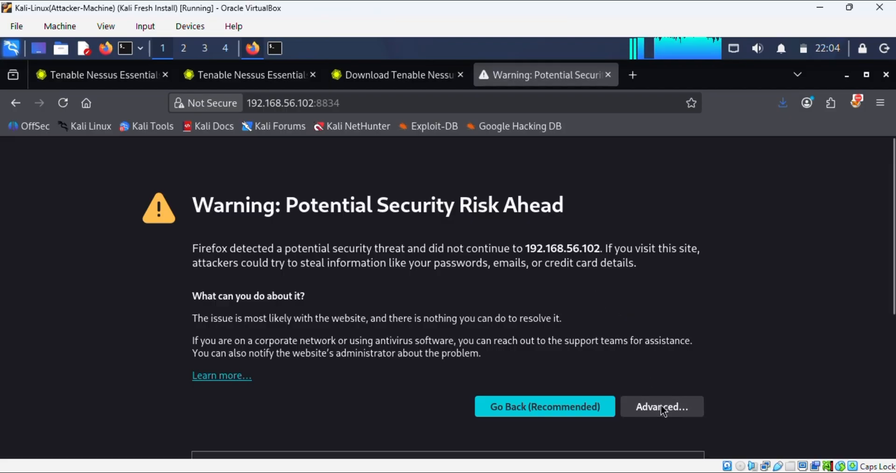
scroll(661, 404, down, 5)
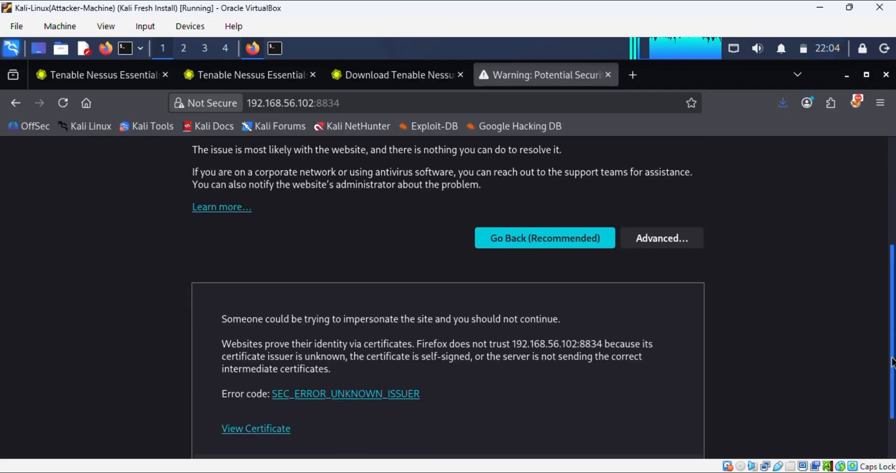
Step: Accept the certificate risk, close the duplicate Tenable tab, and continue past the Nessus welcome page
click(606, 429)
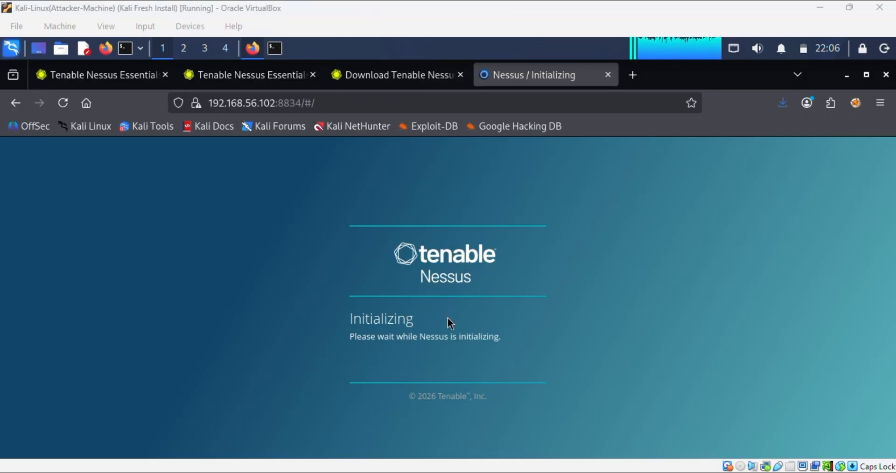
click(310, 75)
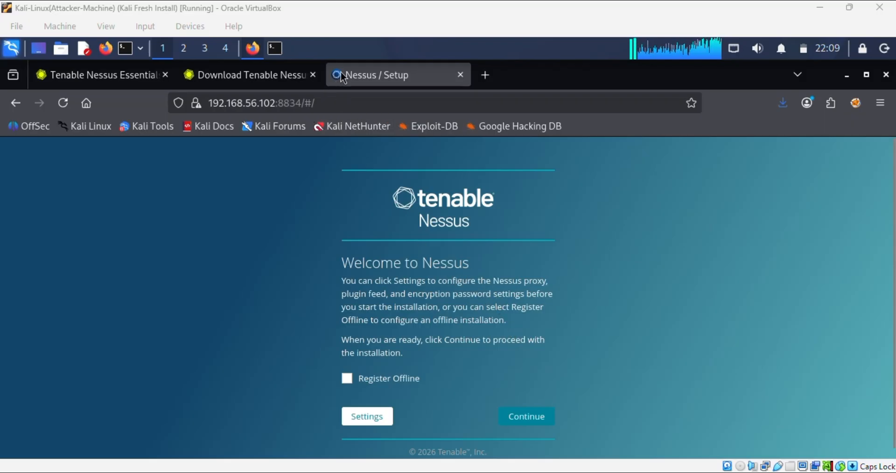
click(529, 416)
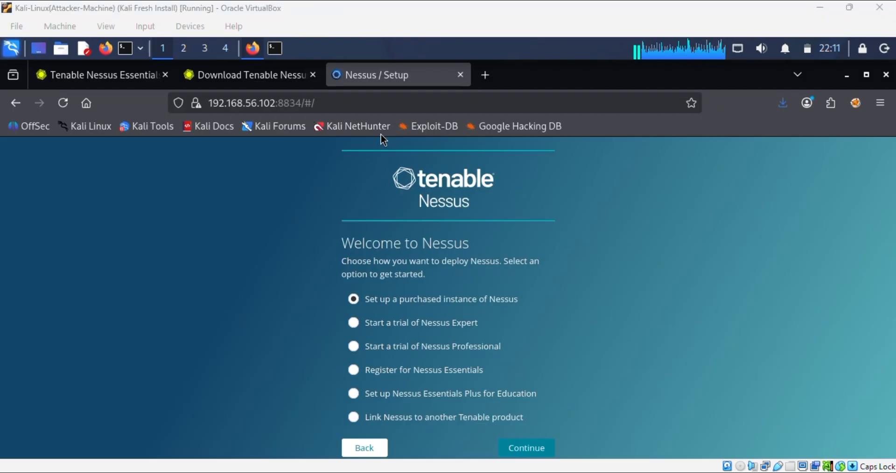
Step: Choose Register for Nessus Essentials and enter the user's first and last name
click(394, 378)
click(524, 449)
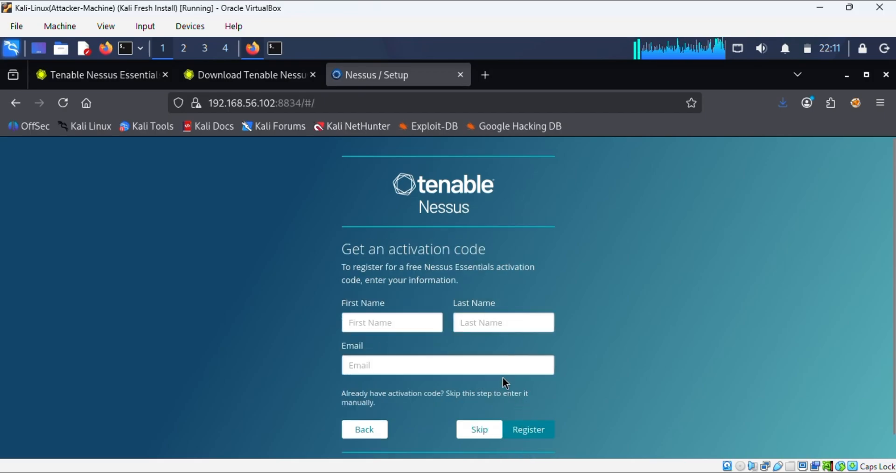
click(397, 322)
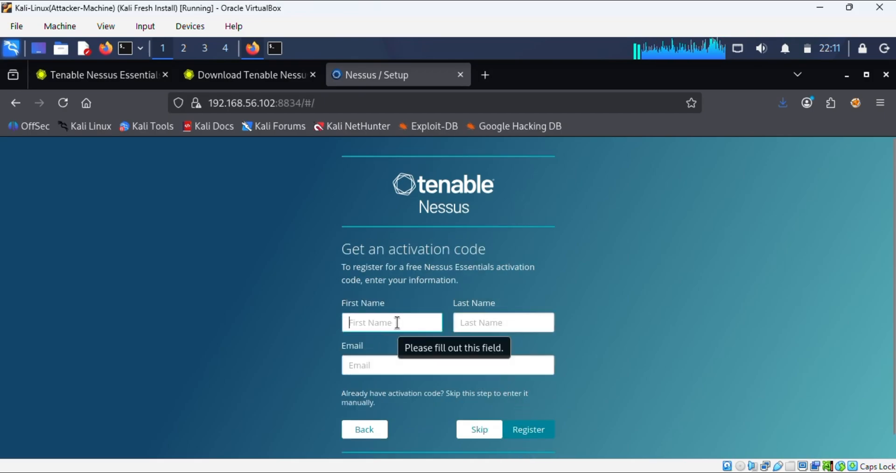
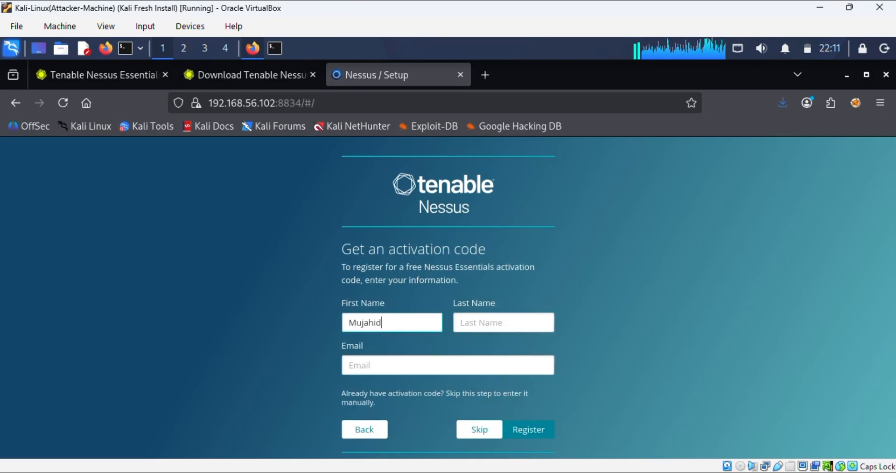
click(485, 319)
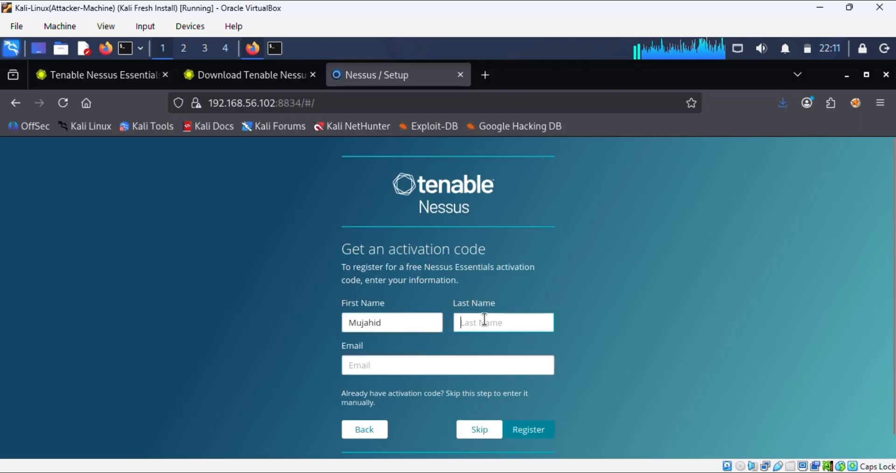
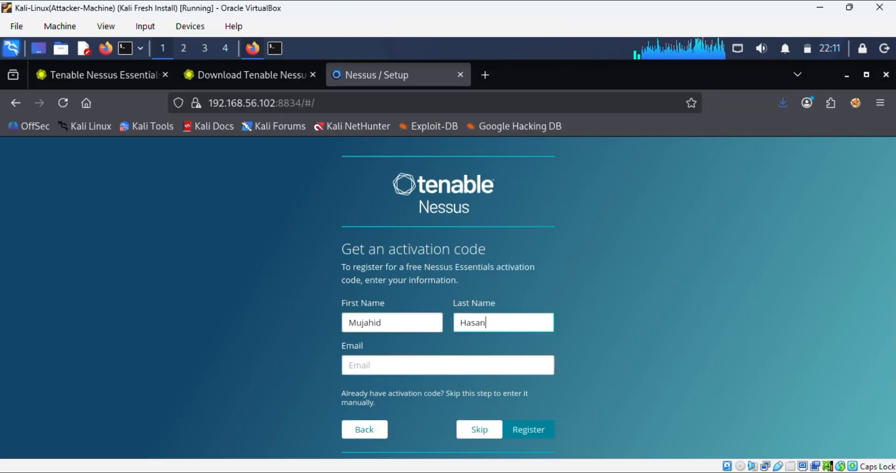
Step: Skip the registration form to enter the activation code manually
click(449, 359)
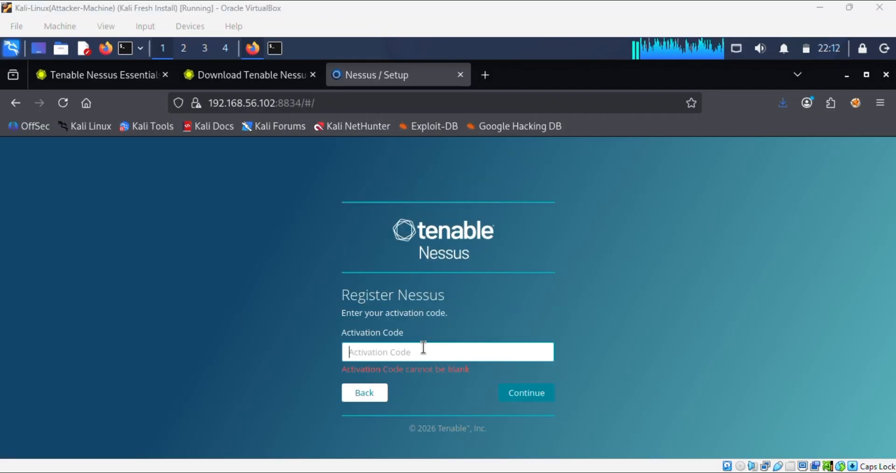
click(378, 394)
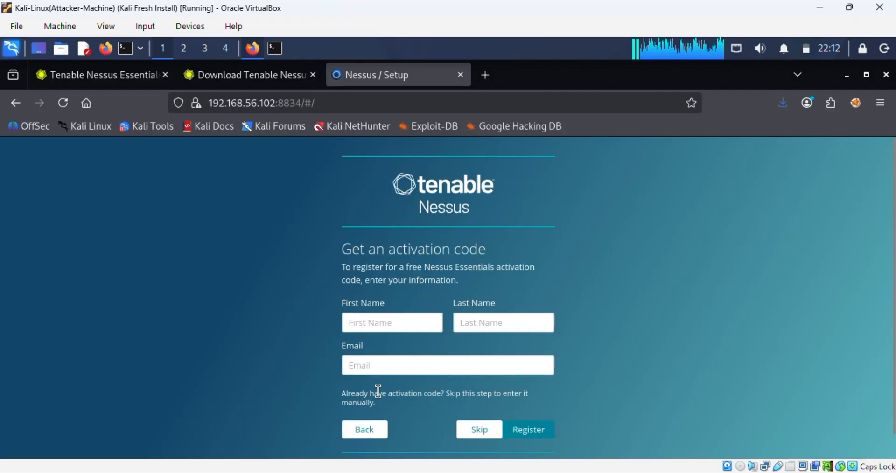
click(481, 429)
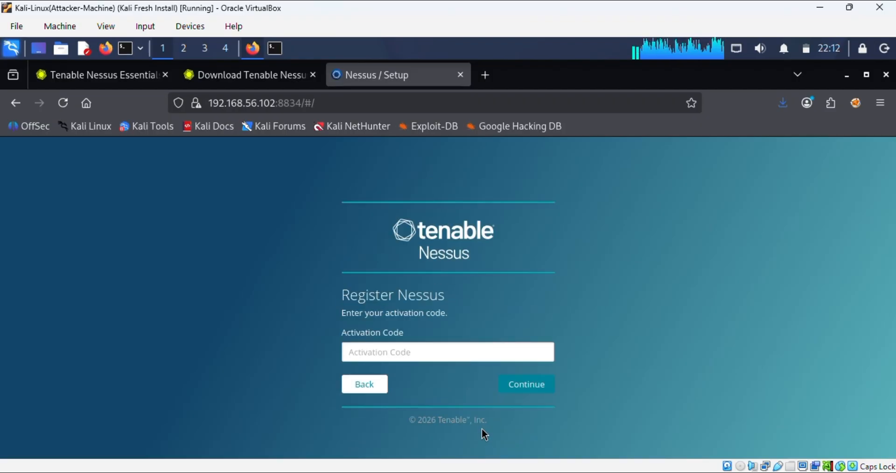
click(391, 353)
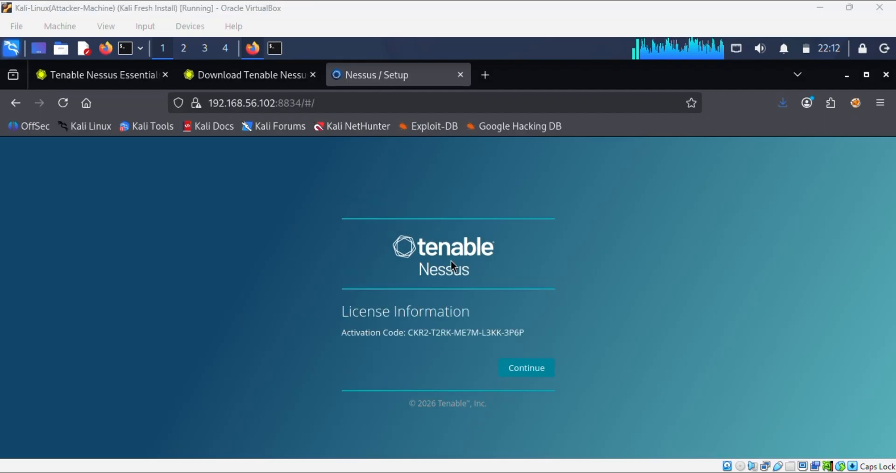
Step: Continue past License Information and create the administrator account with a username and password
click(515, 368)
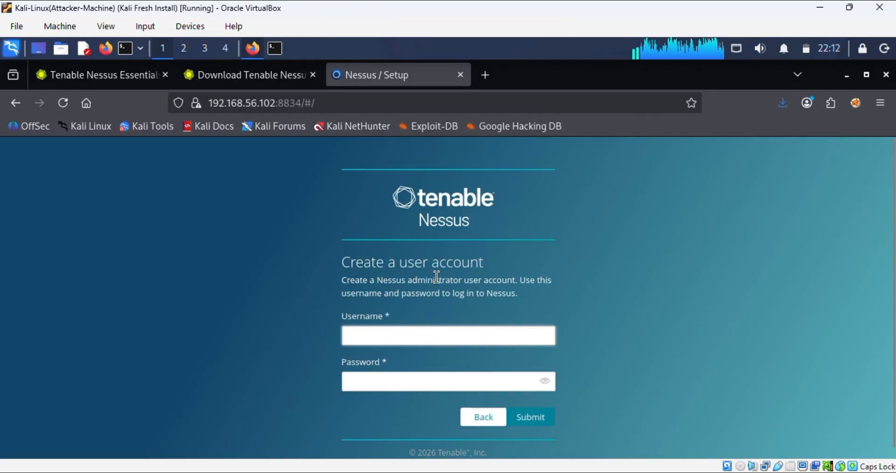
text(mujahid)
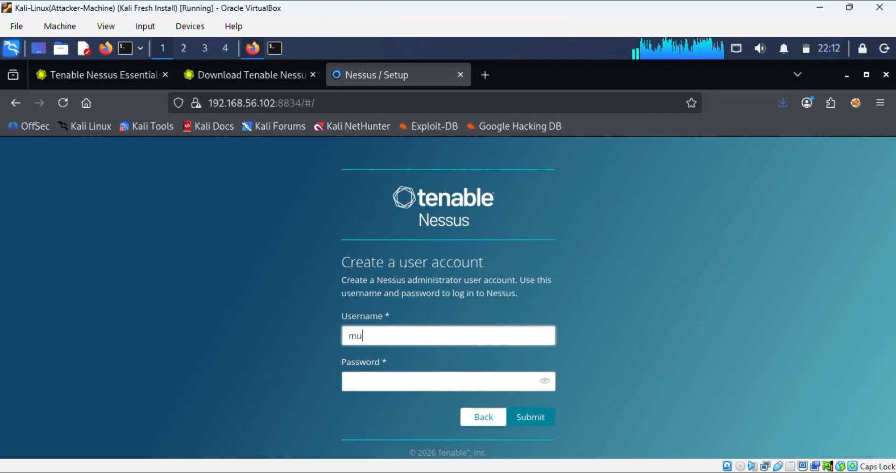
click(385, 382)
text(1234)
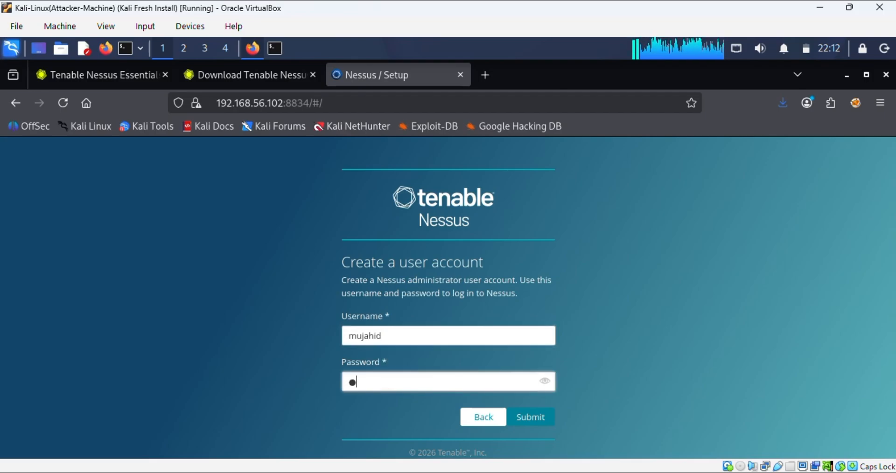
text(56)
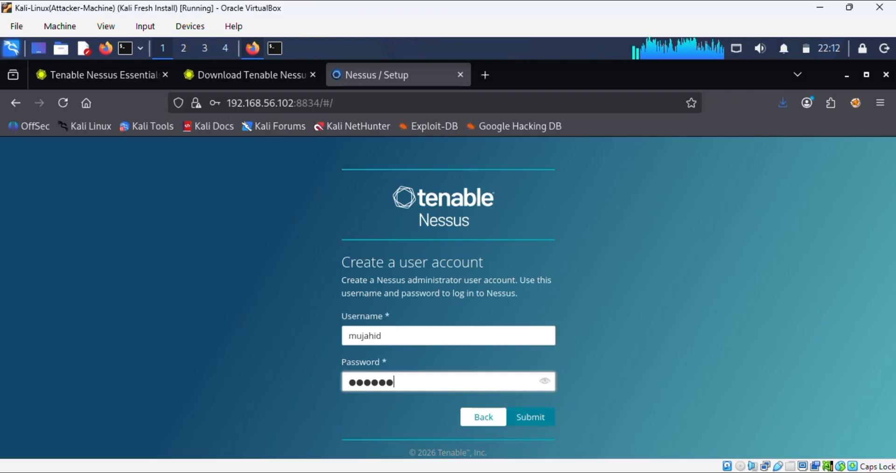
click(371, 24)
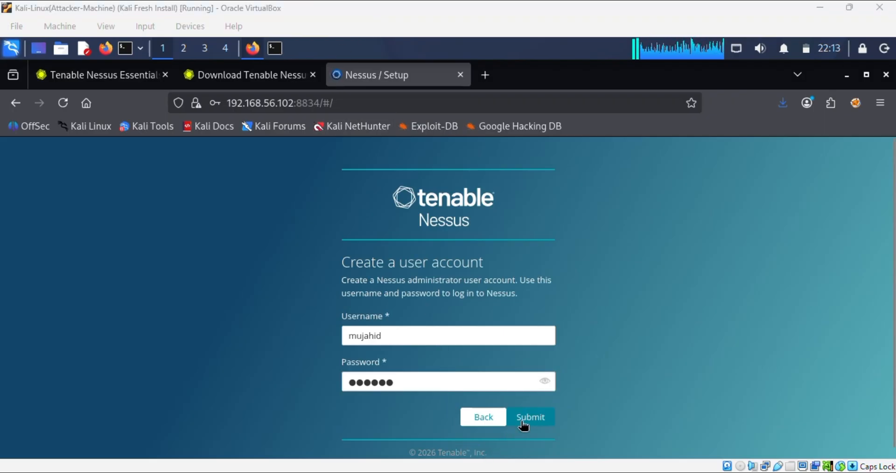
click(530, 415)
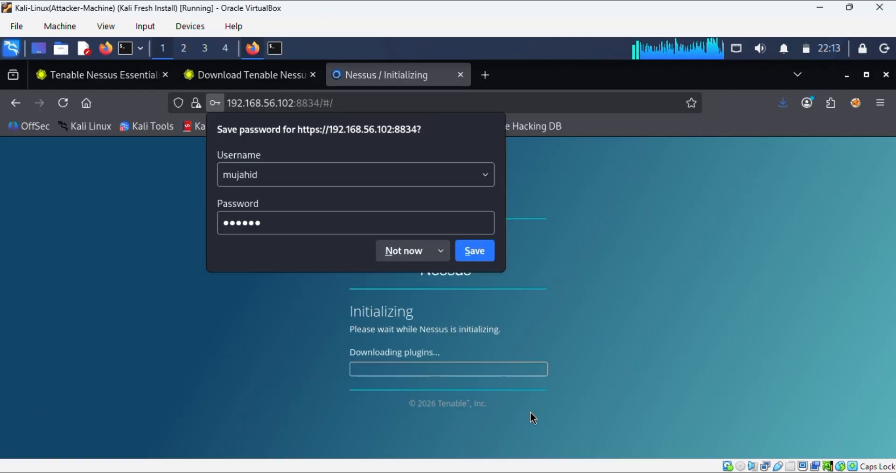
Step: Decline Firefox's offer to save the Nessus password
click(413, 252)
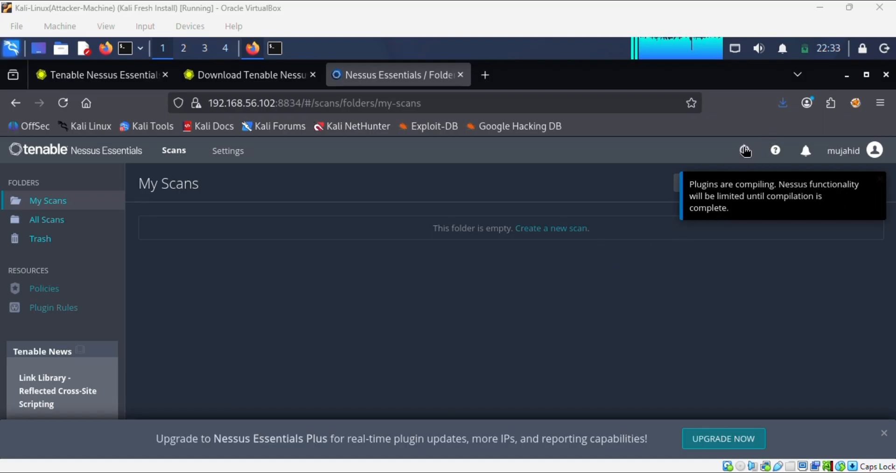
Step: Review the six feed download events under Settings > About > Events
mouse_move(745, 151)
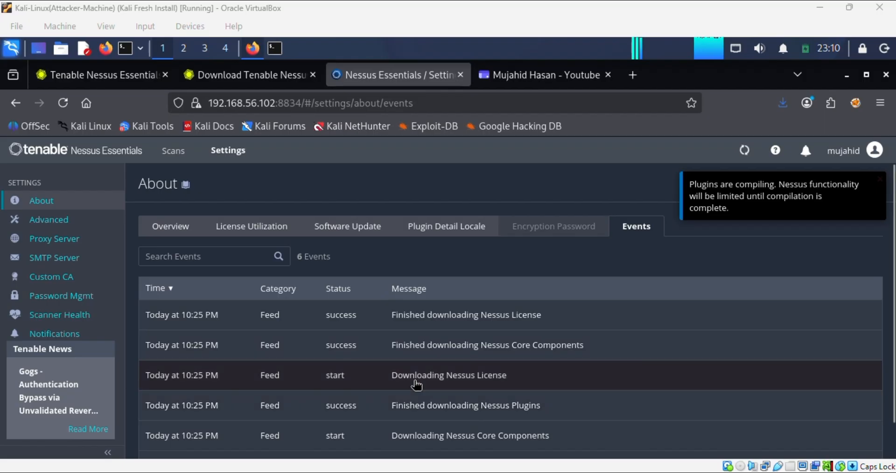
scroll(416, 385, down, 1)
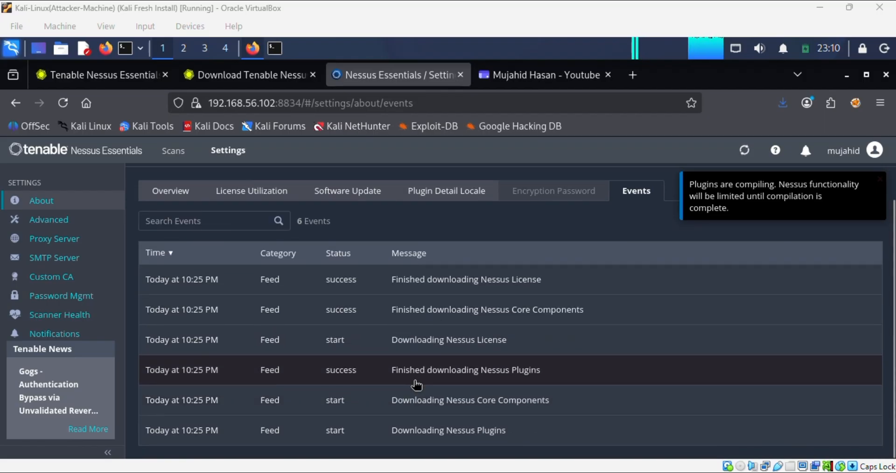
scroll(418, 383, up, 1)
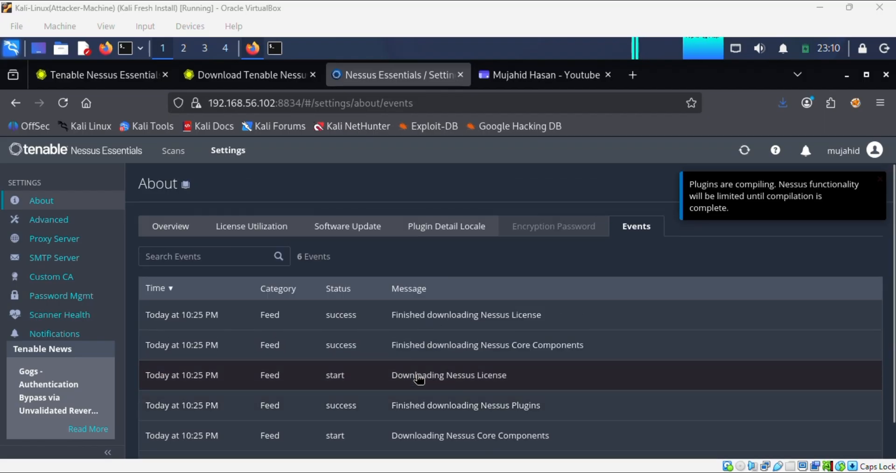